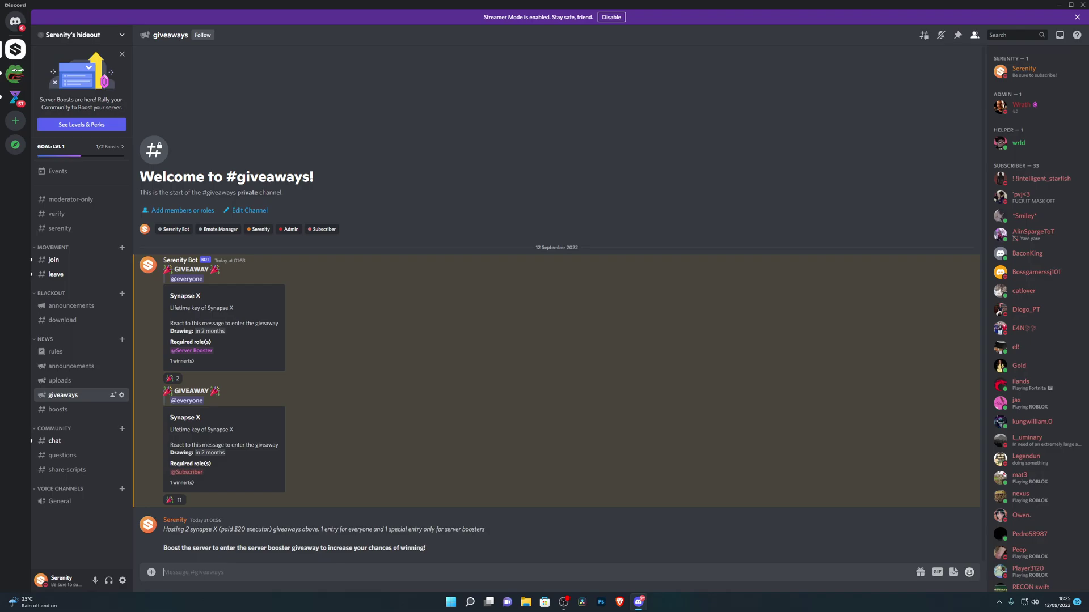
# - Verify the account in the verify channel and react to the Synapse X giveaway that requires the Subscriber role
pyautogui.click(59, 215)
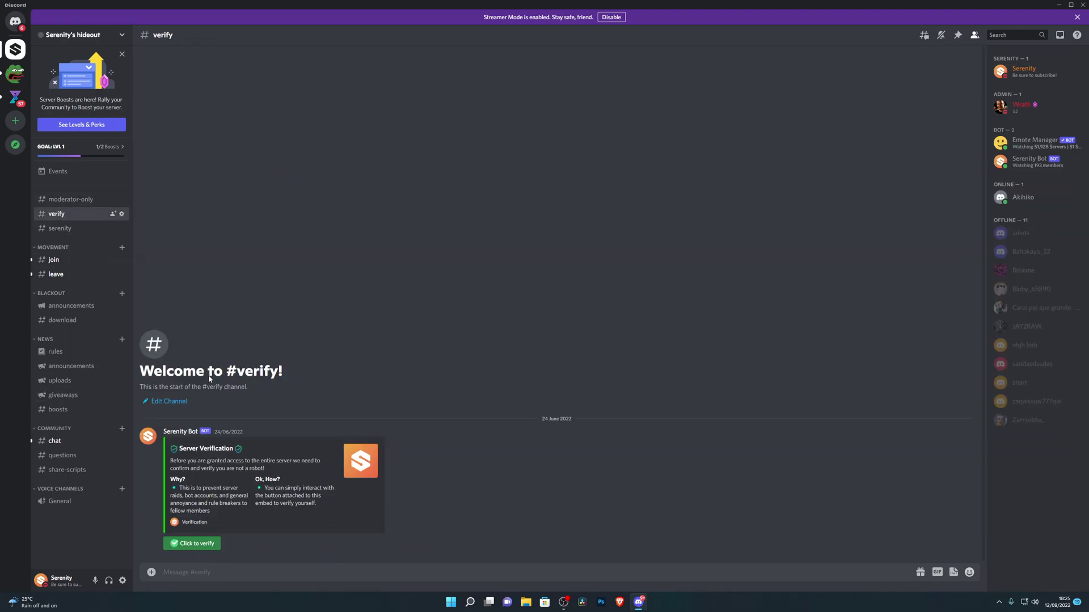
pyautogui.click(188, 545)
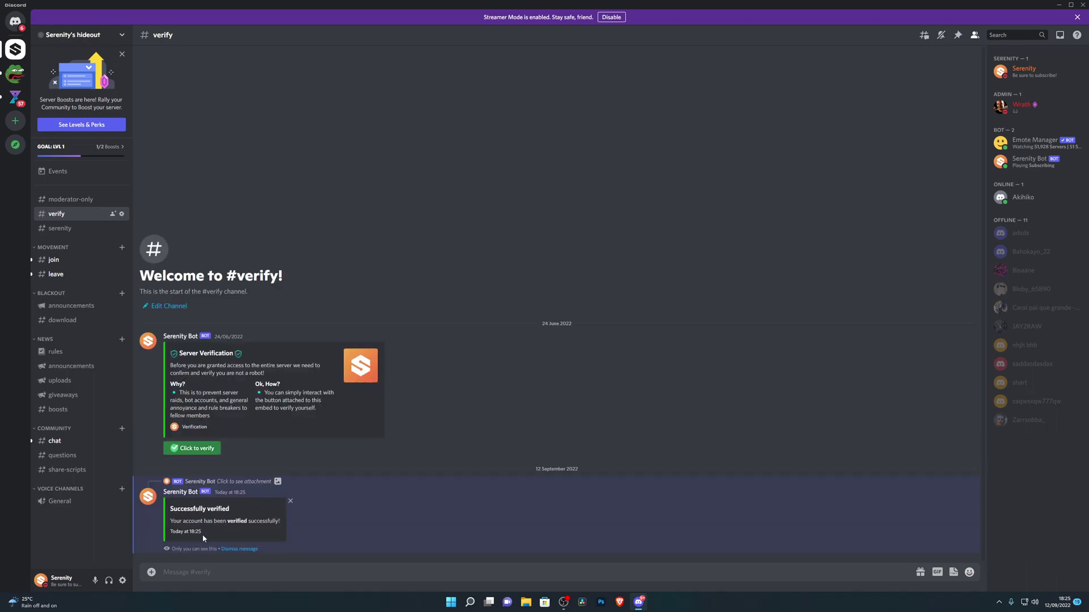
pyautogui.click(67, 397)
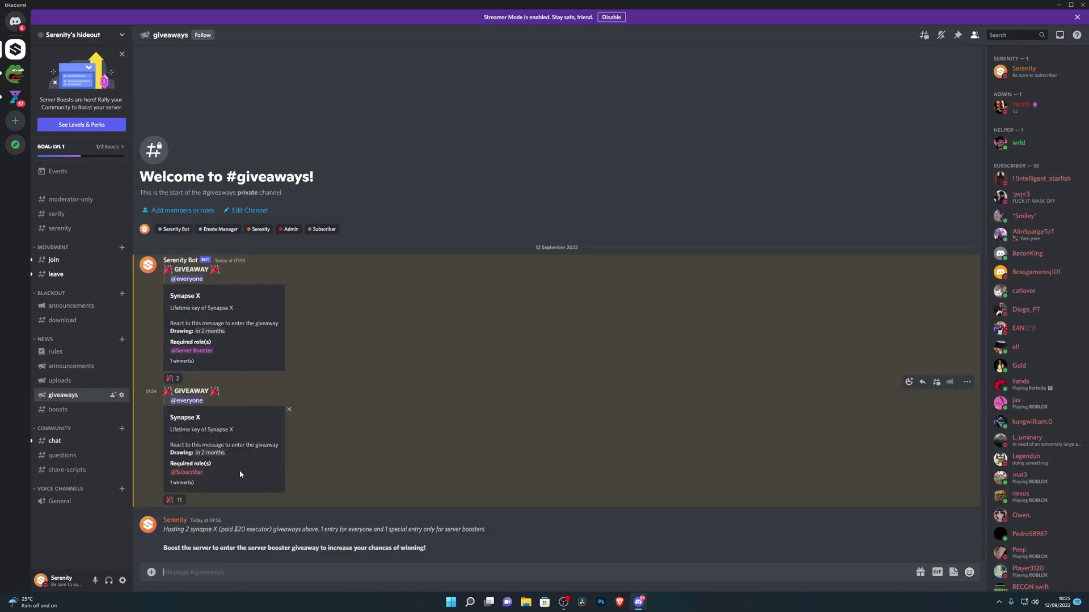
pyautogui.click(173, 503)
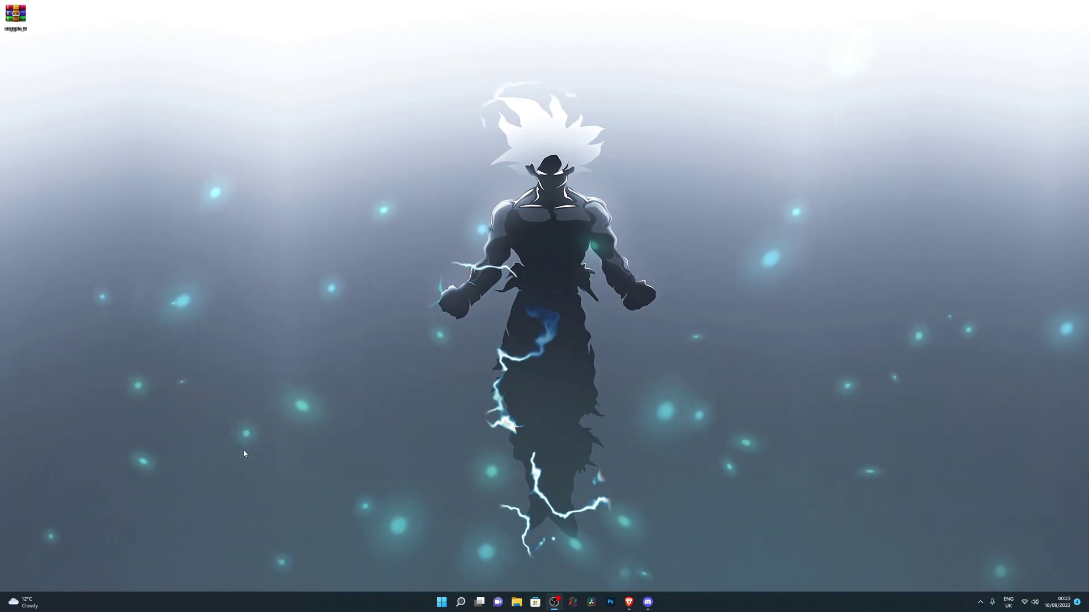
# - Switch to the desktop, search Windows for "virus" and open the Virus & threat protection settings
pyautogui.press('super')
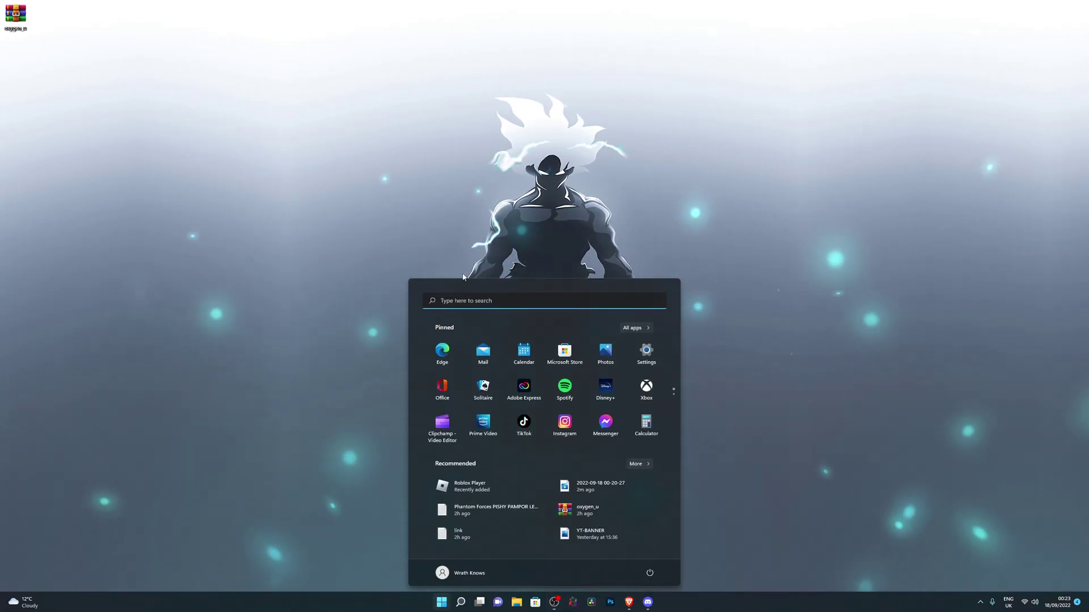
pyautogui.click(301, 346)
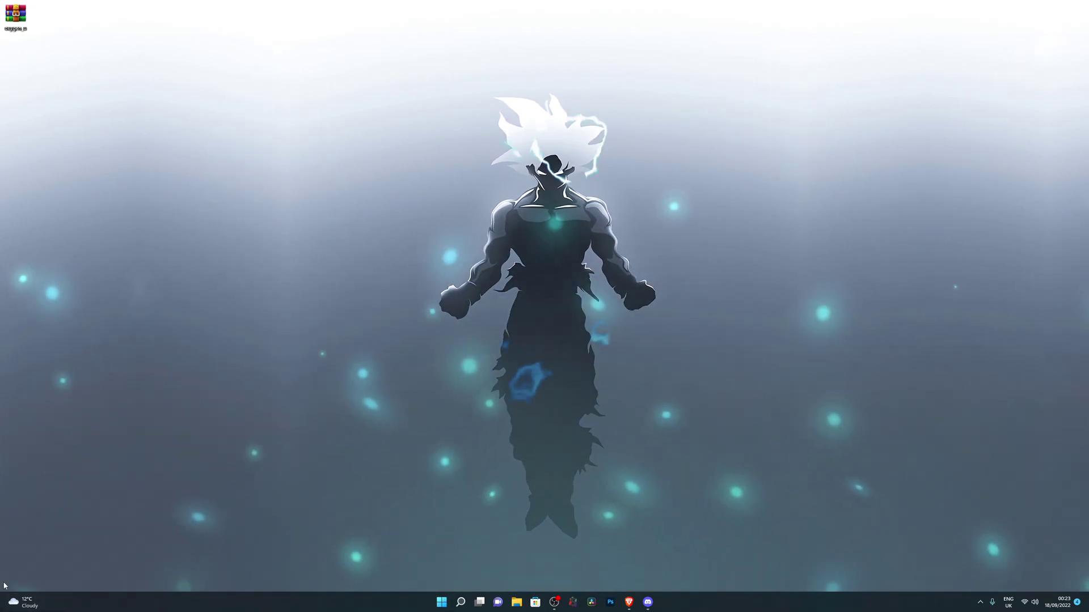
pyautogui.click(438, 607)
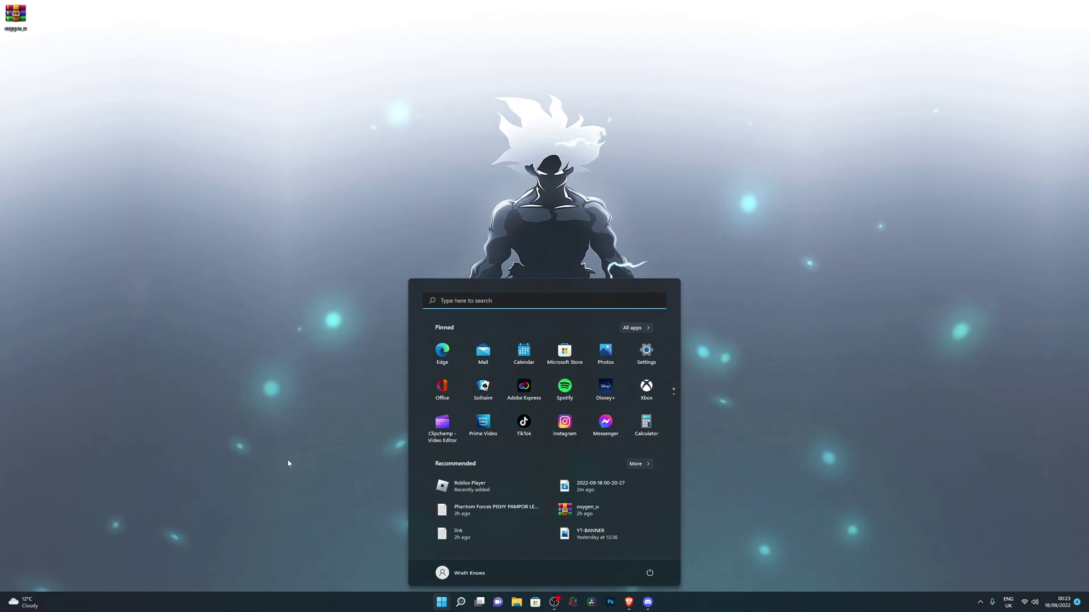
pyautogui.write('virus')
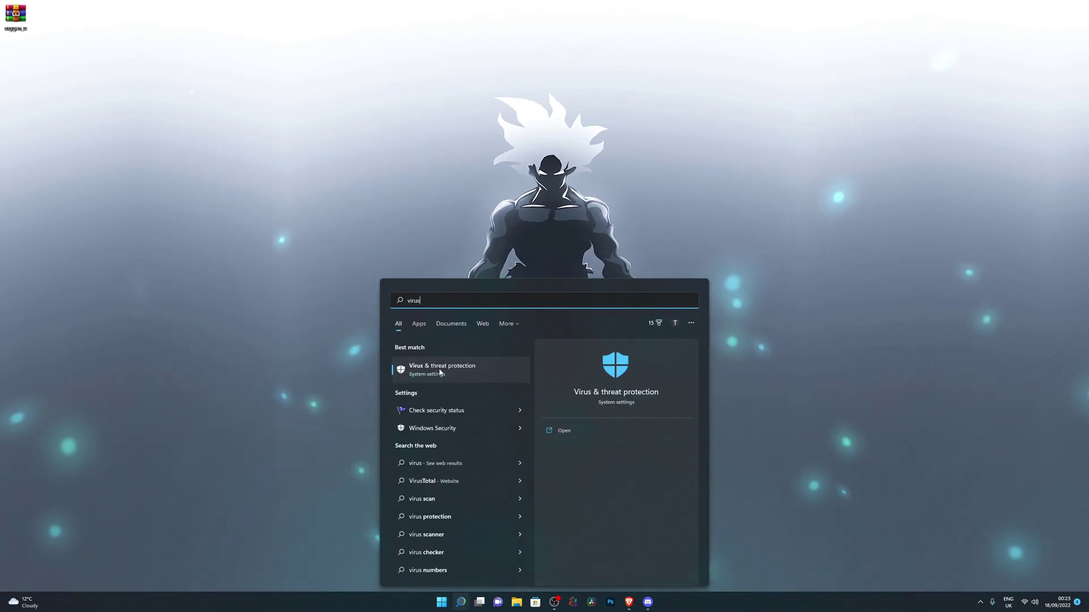
pyautogui.click(440, 372)
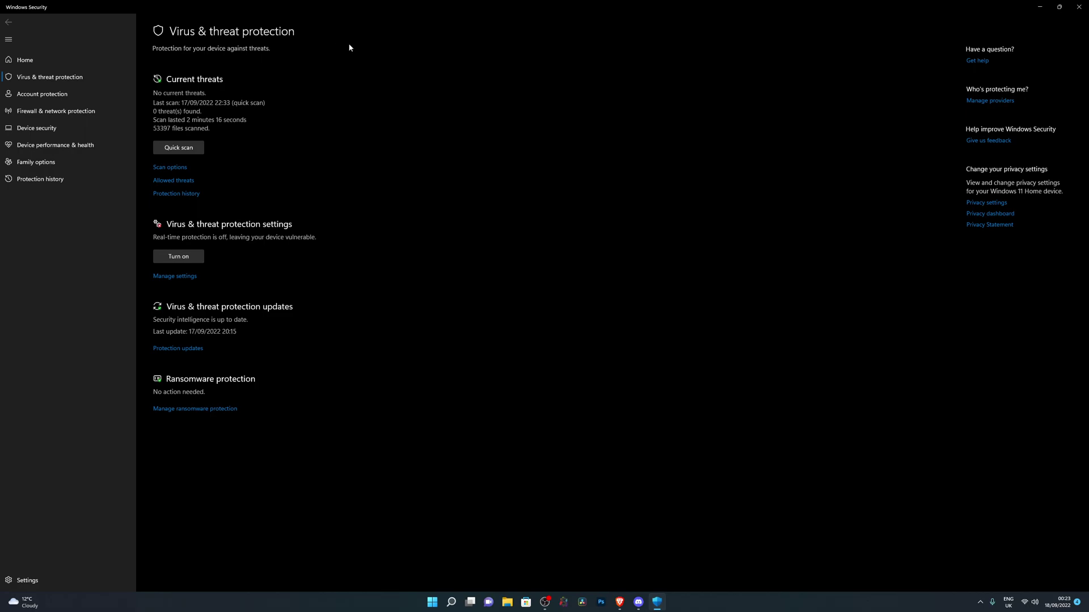
# - Search Windows for Control Panel and open its list of installed programs for uninstalling
pyautogui.click(429, 604)
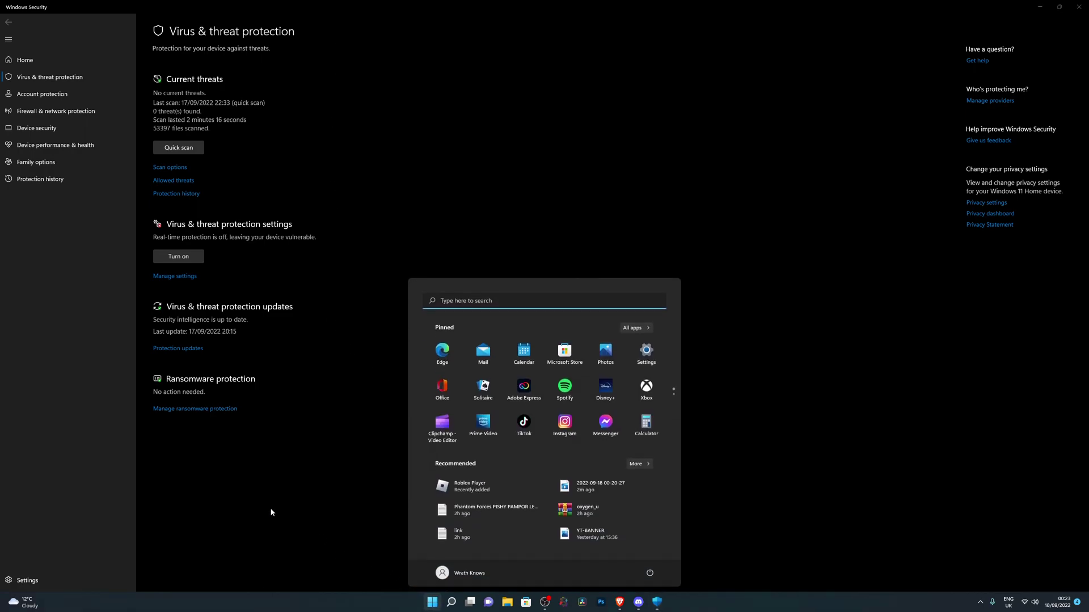
pyautogui.write('control Panel')
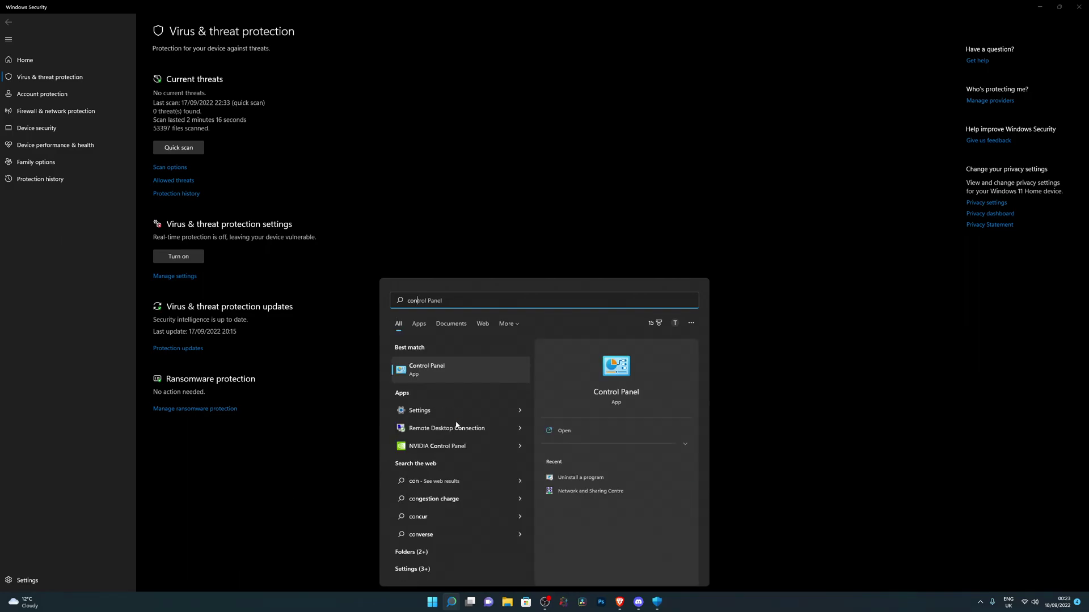
pyautogui.click(428, 379)
pyautogui.click(224, 354)
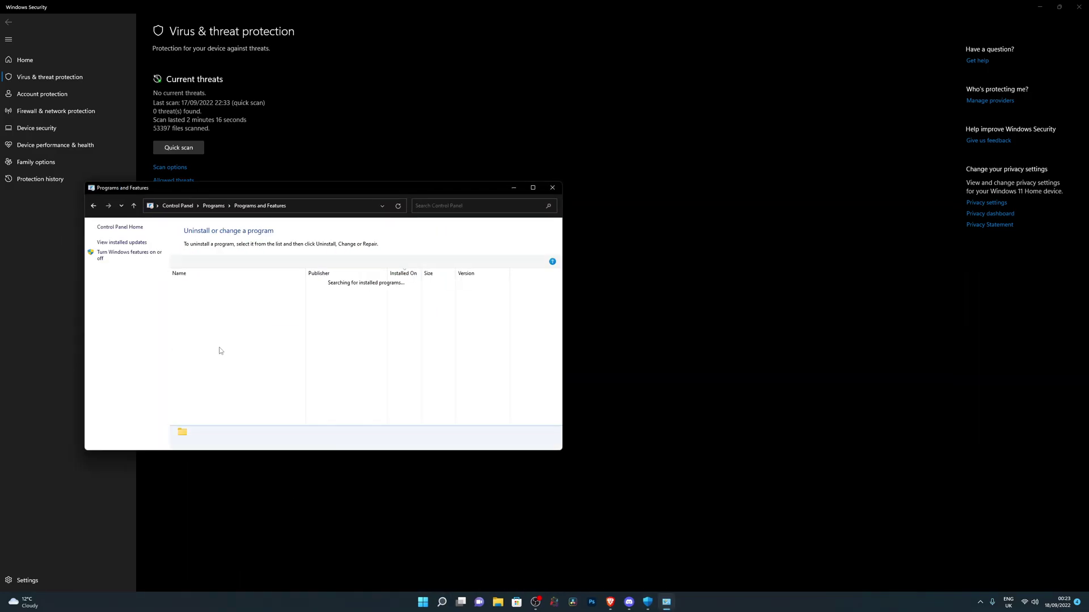
# - Look through the installed programs, check the uninstall options of an entry, and close Programs and Features
pyautogui.scroll(-10, 218, 319)
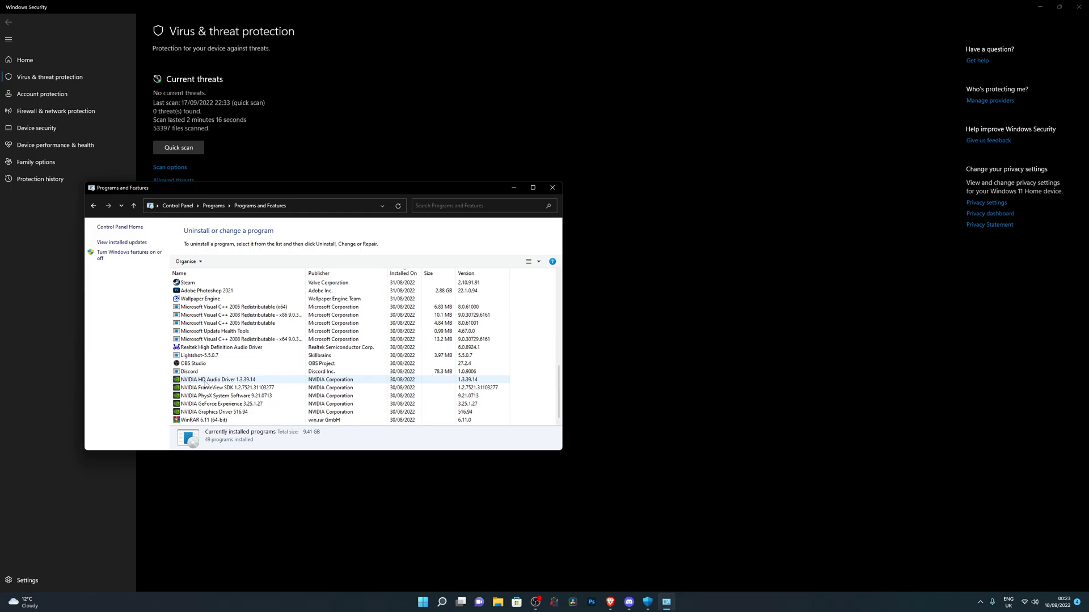
pyautogui.scroll(10, 200, 423)
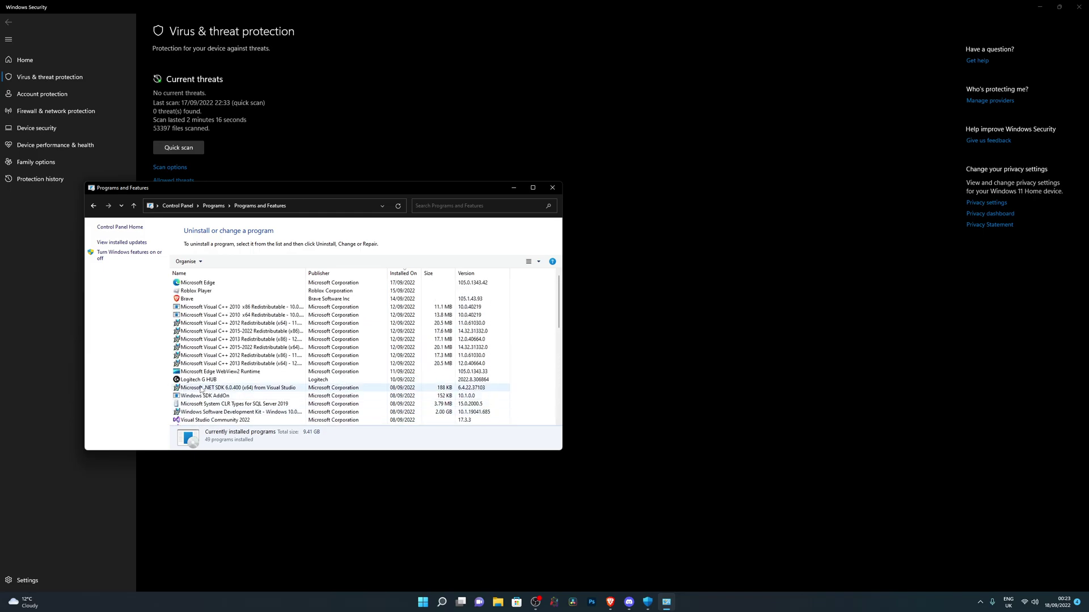
pyautogui.scroll(-10, 201, 390)
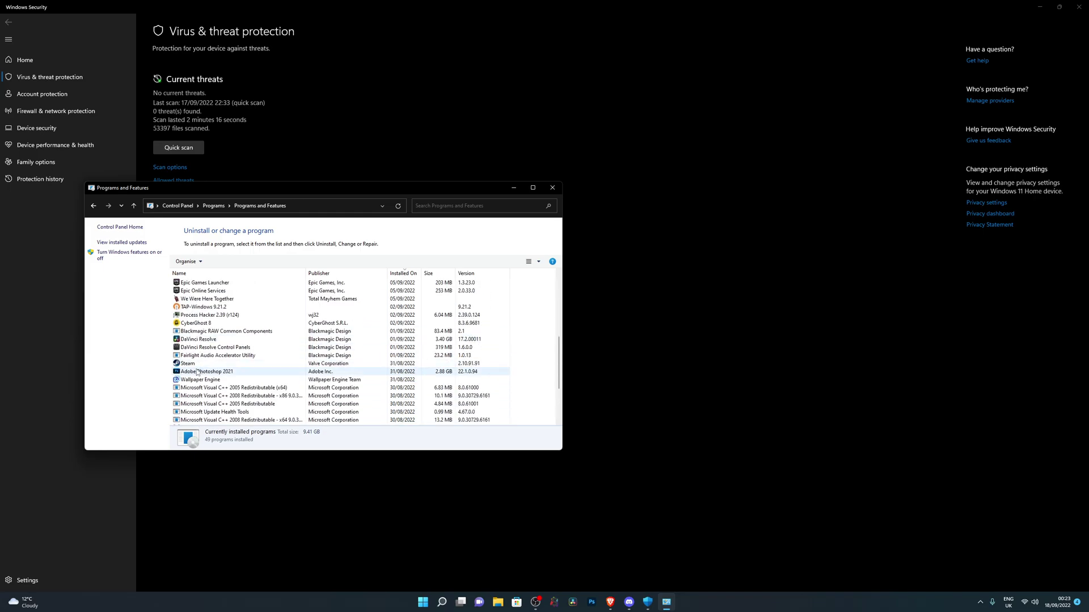
pyautogui.click(191, 374)
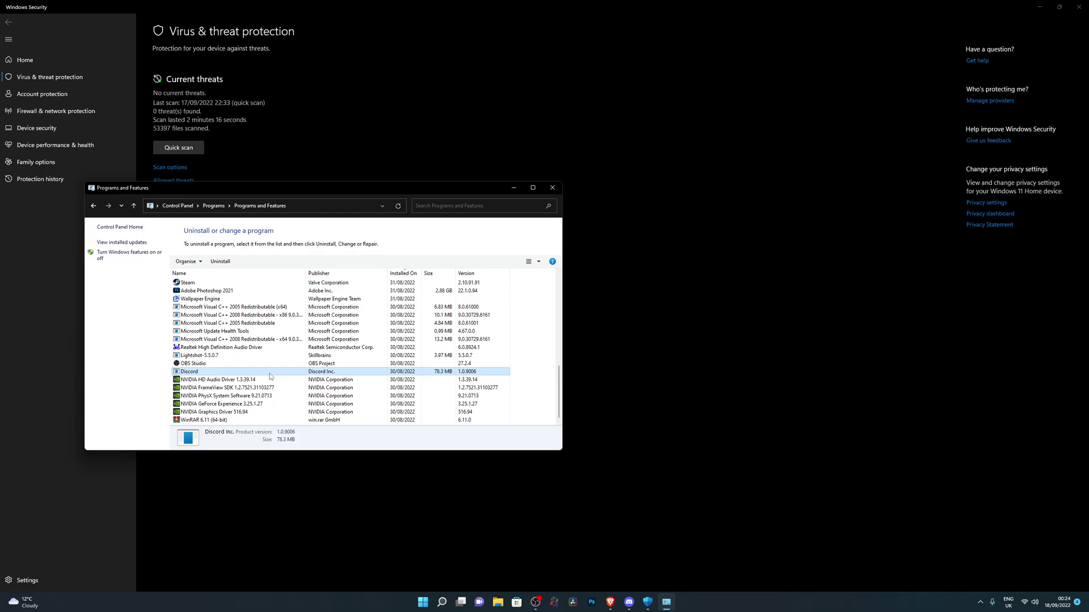
pyautogui.scroll(9, 238, 366)
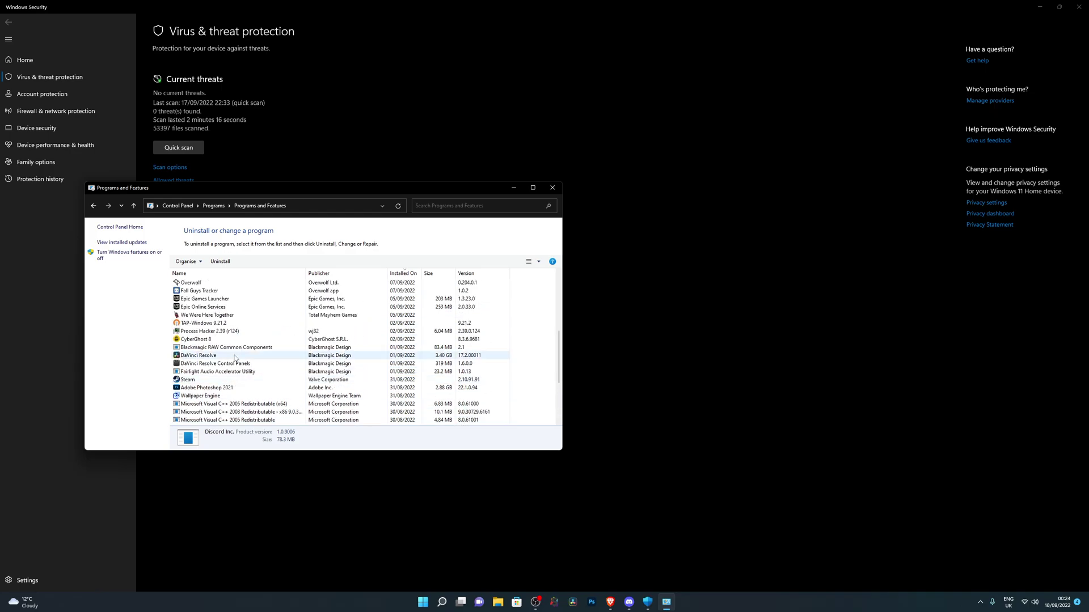
pyautogui.scroll(2, 215, 358)
pyautogui.rightClick(219, 348)
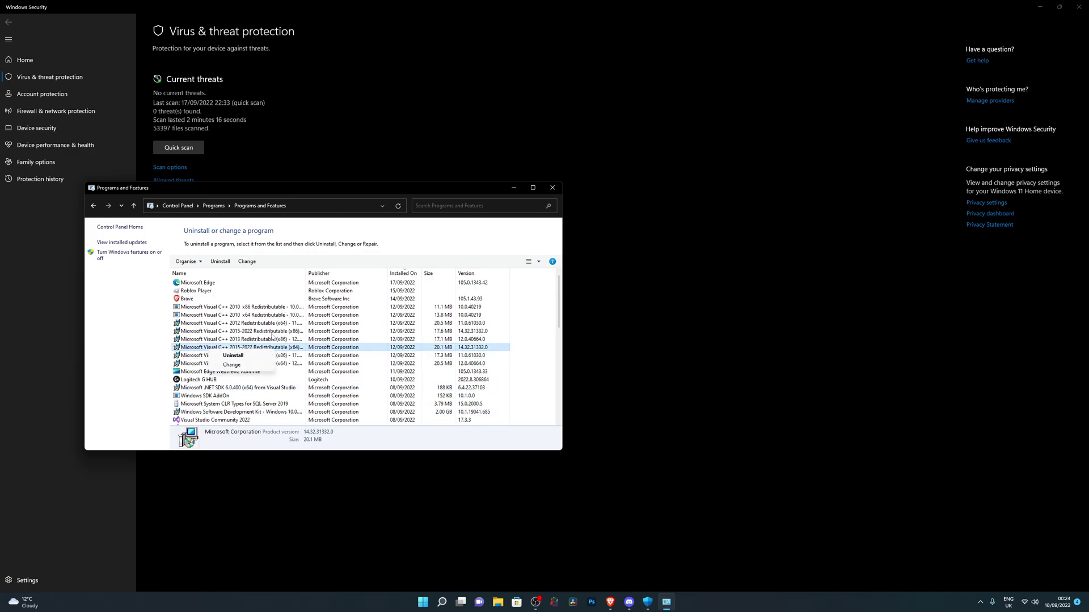
pyautogui.click(545, 188)
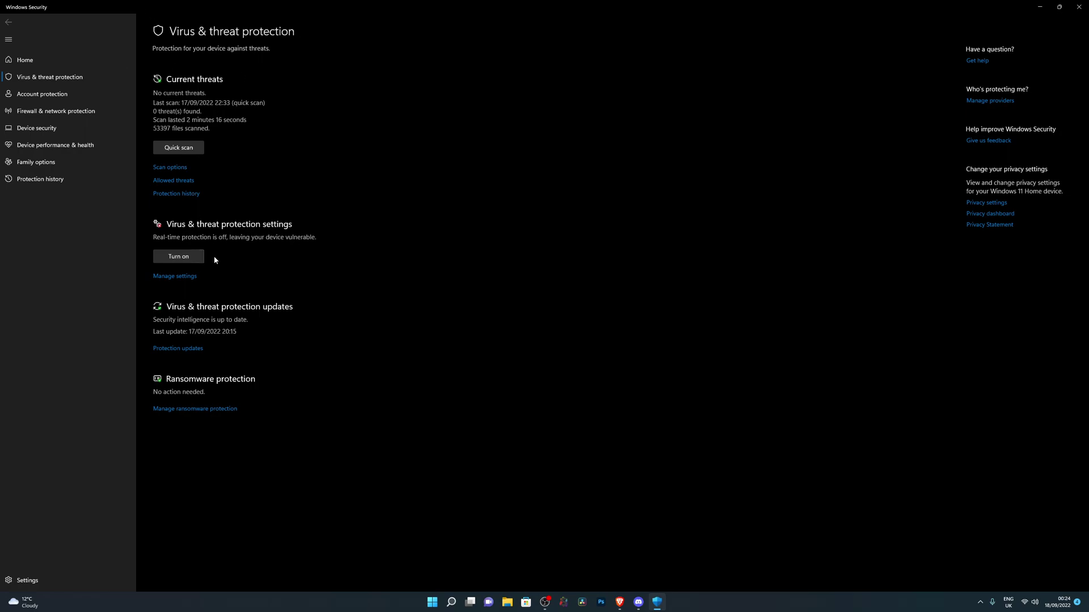
# - Open the Virus & threat protection settings to check the real-time protection state, and minimize Windows Security
pyautogui.click(187, 276)
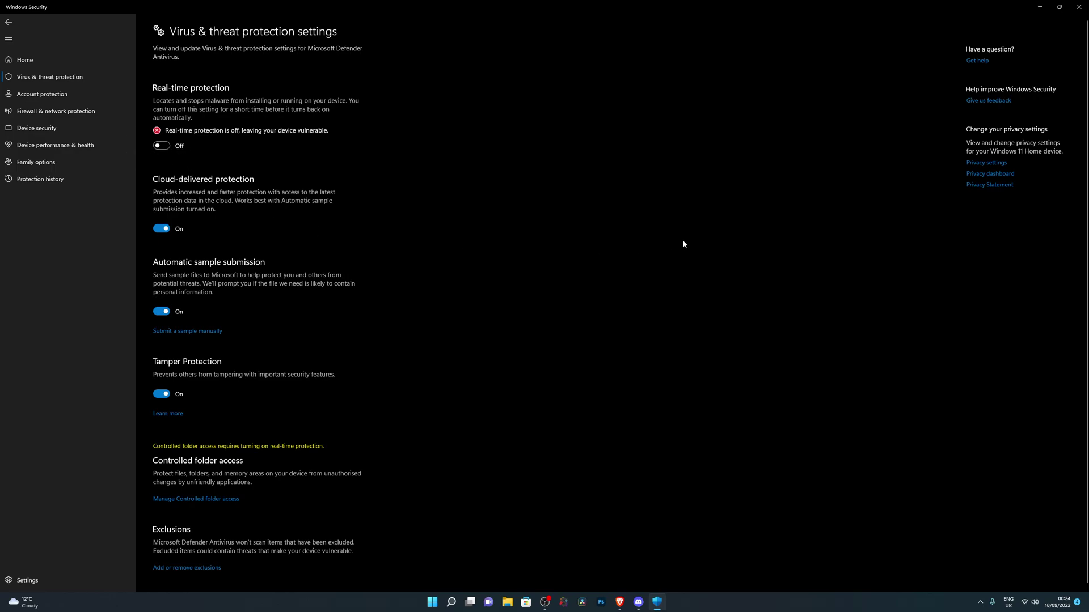
pyautogui.click(1033, 8)
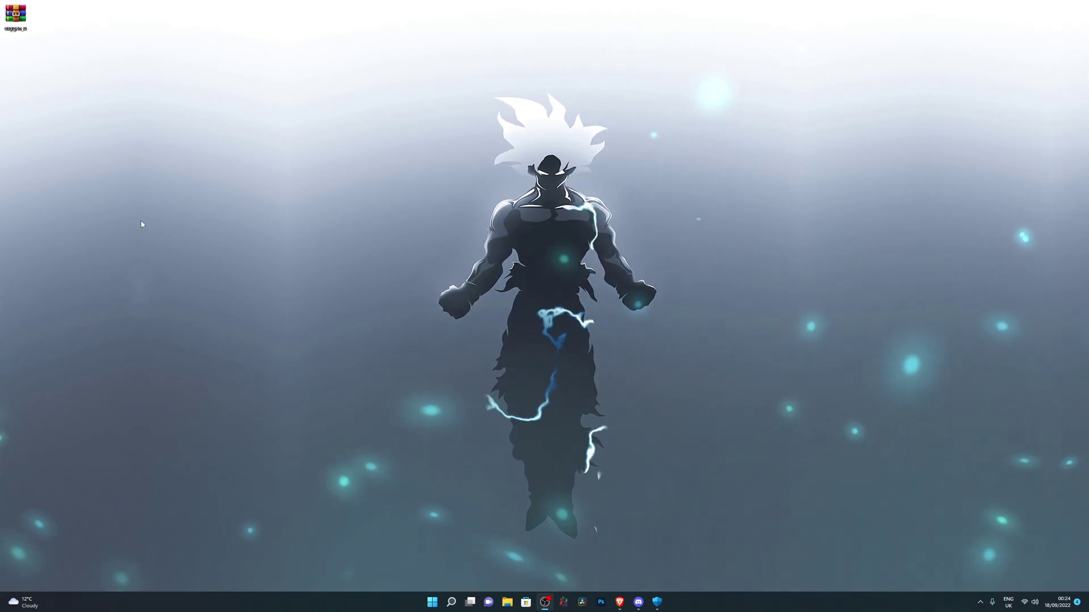
# - Move the oxygen_u archive out of the desktop's corner into an open area
pyautogui.moveTo(15, 15); pyautogui.dragTo(400, 227)
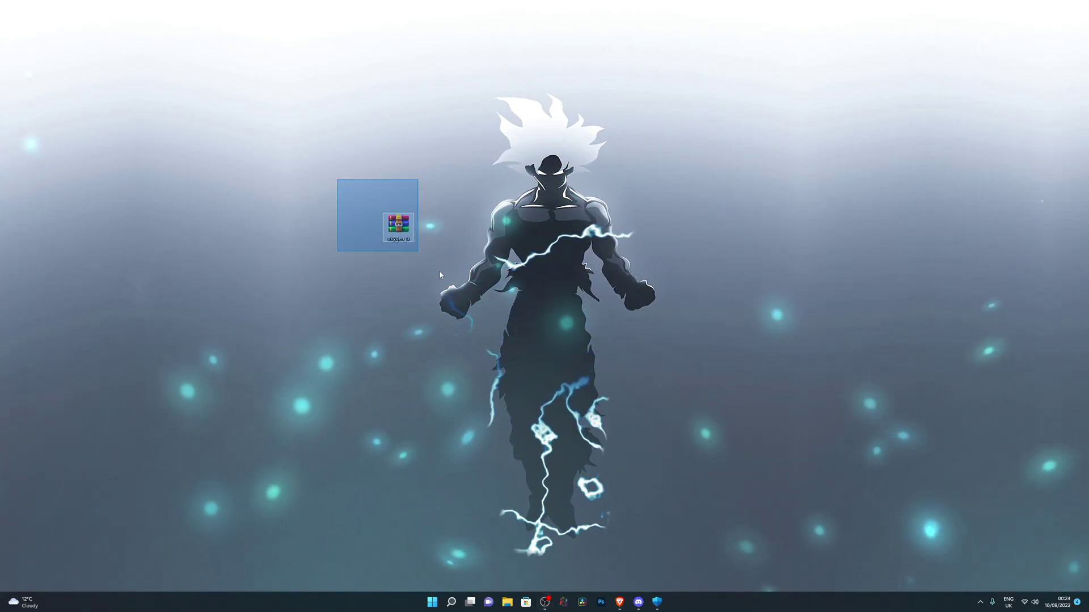
pyautogui.moveTo(440, 275); pyautogui.dragTo(442, 278)
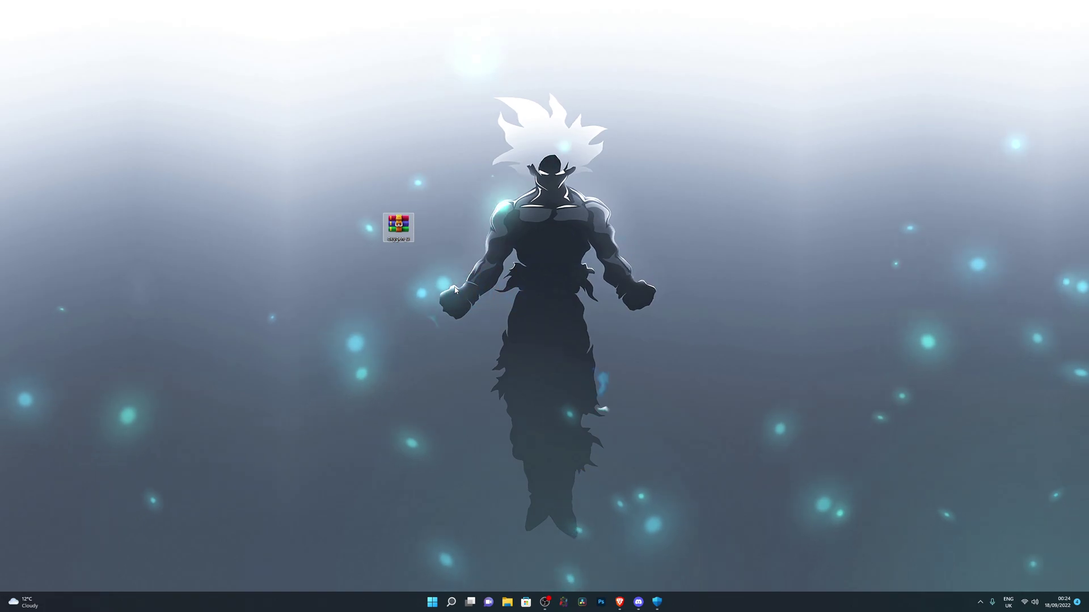
pyautogui.moveTo(348, 177); pyautogui.dragTo(457, 284)
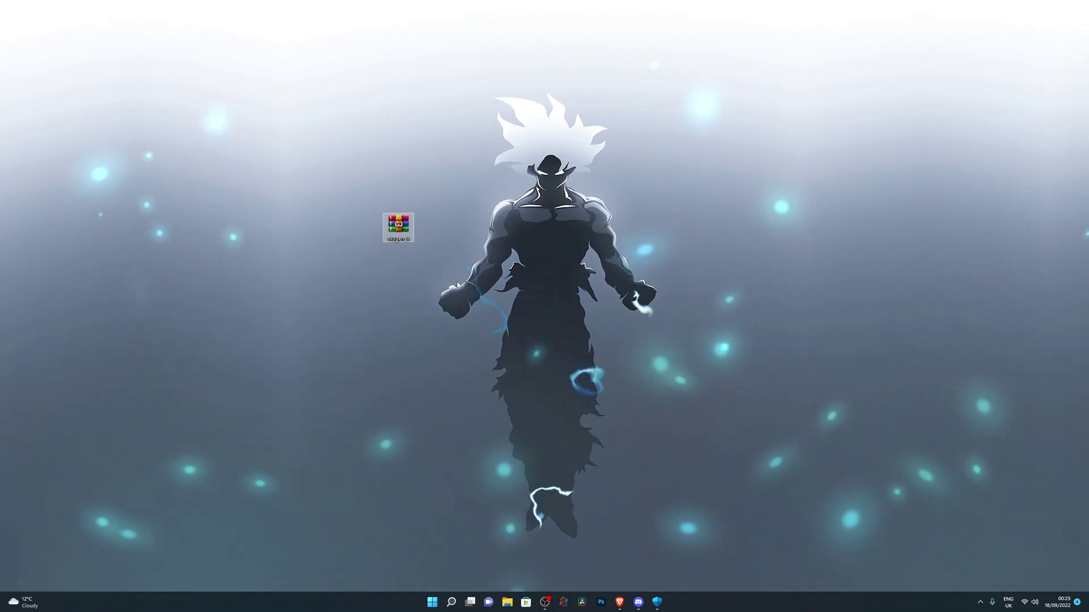
pyautogui.moveTo(333, 146); pyautogui.dragTo(503, 317)
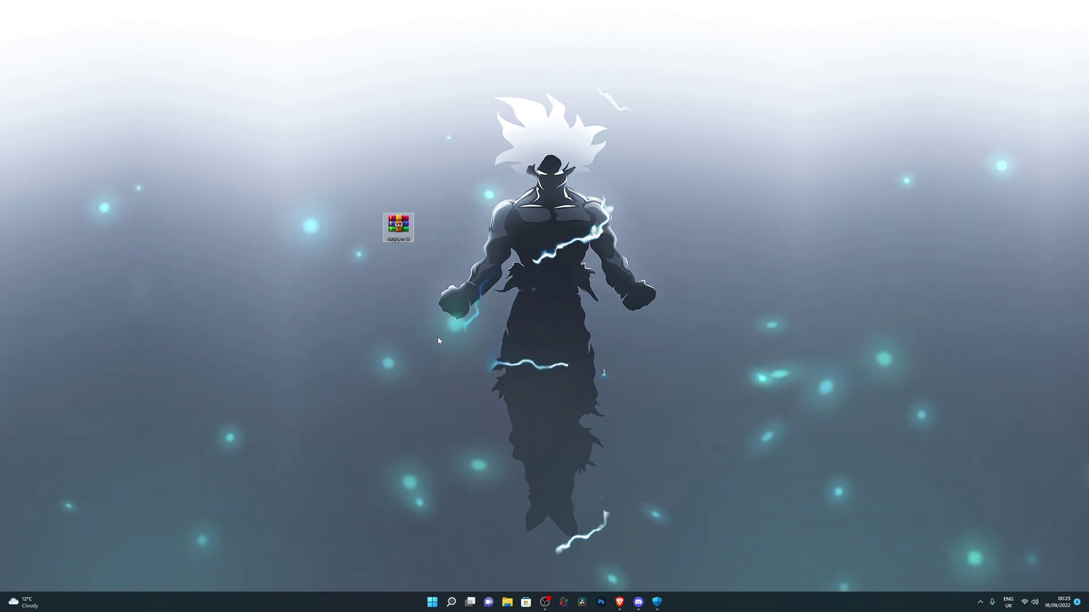
pyautogui.moveTo(333, 154); pyautogui.dragTo(352, 181)
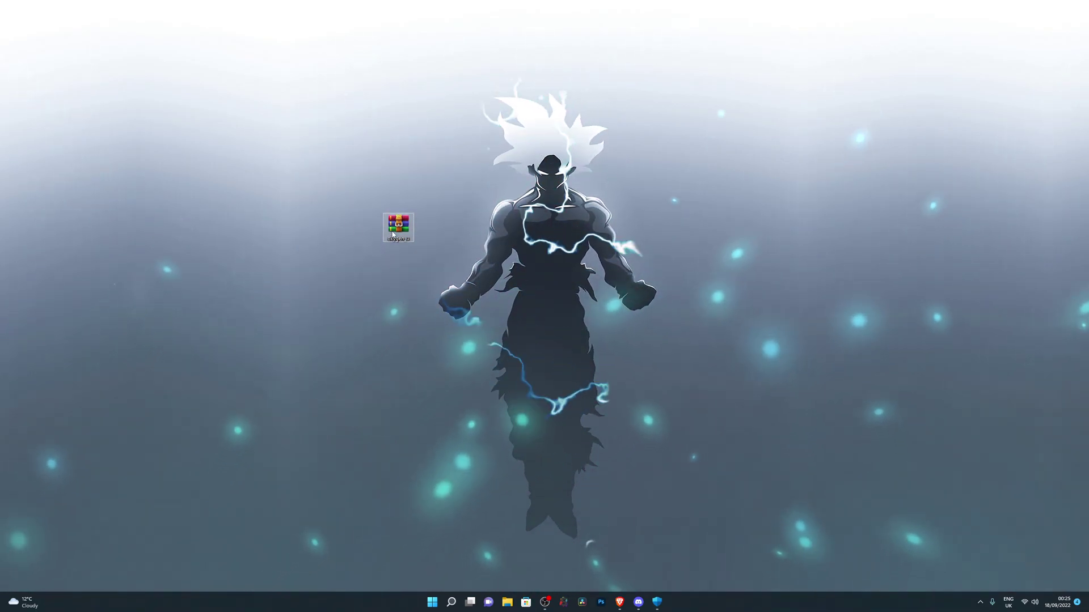
# - Extract the oxygen_u archive on the desktop with WinRAR and move the extracted folder level with the archive
pyautogui.press('Menu')
pyautogui.click(340, 239)
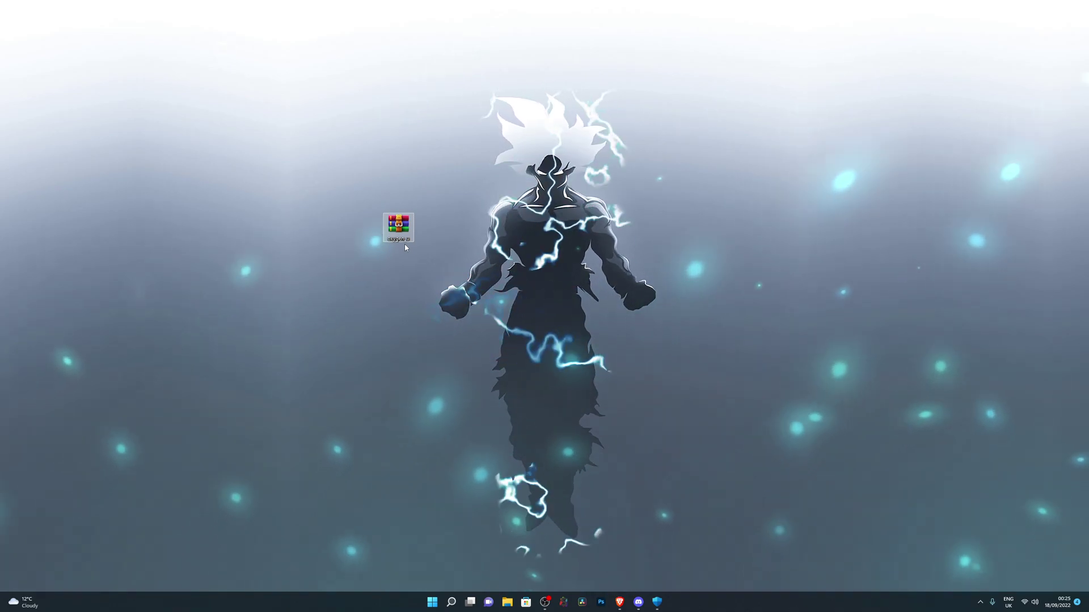
pyautogui.press('Menu')
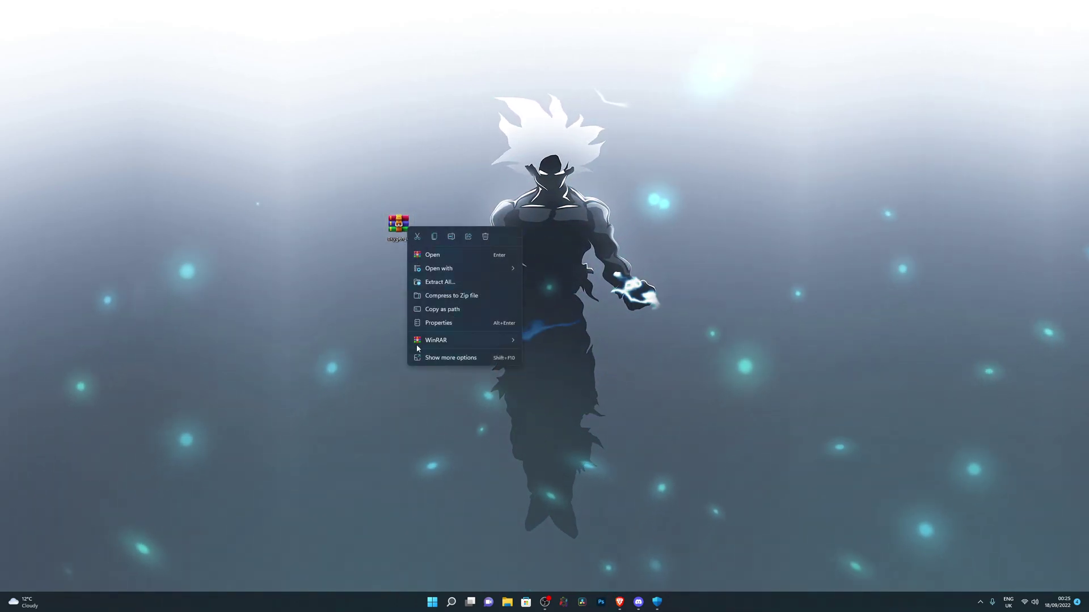
pyautogui.moveTo(453, 340)
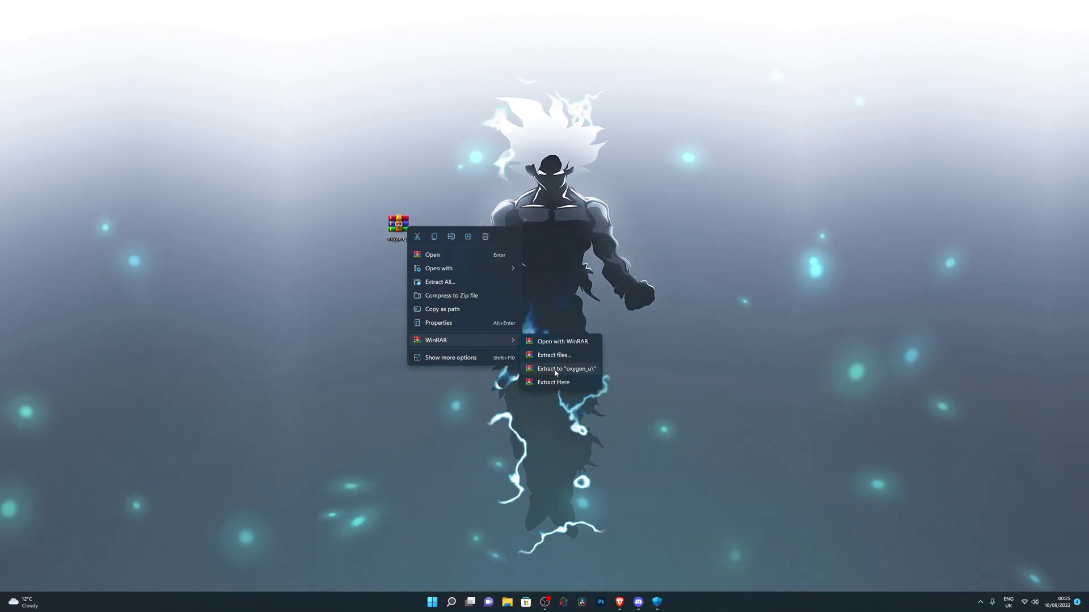
pyautogui.click(567, 383)
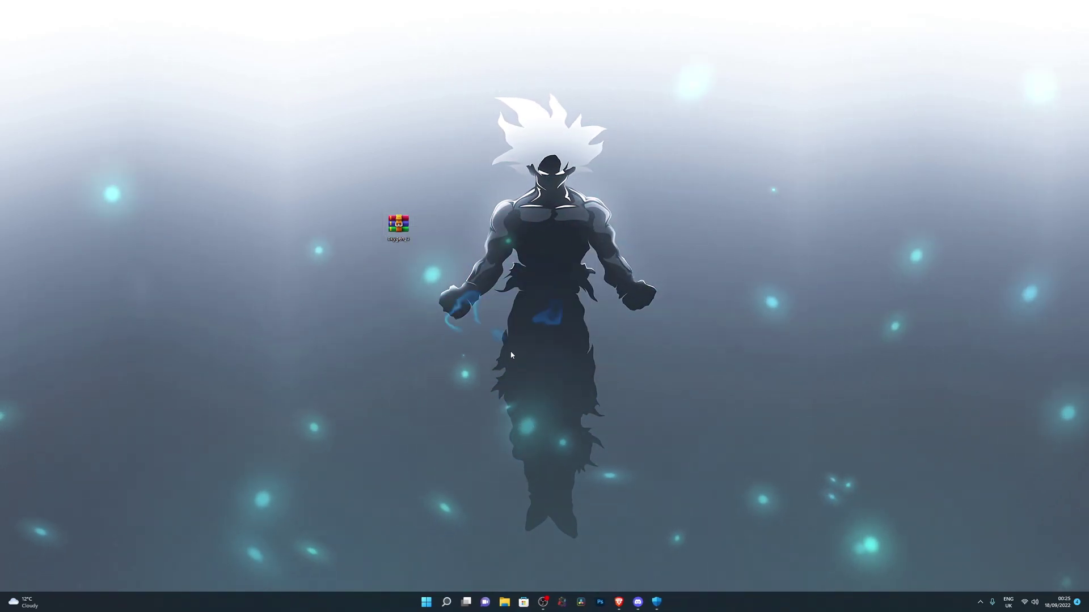
pyautogui.moveTo(26, 28); pyautogui.dragTo(186, 240)
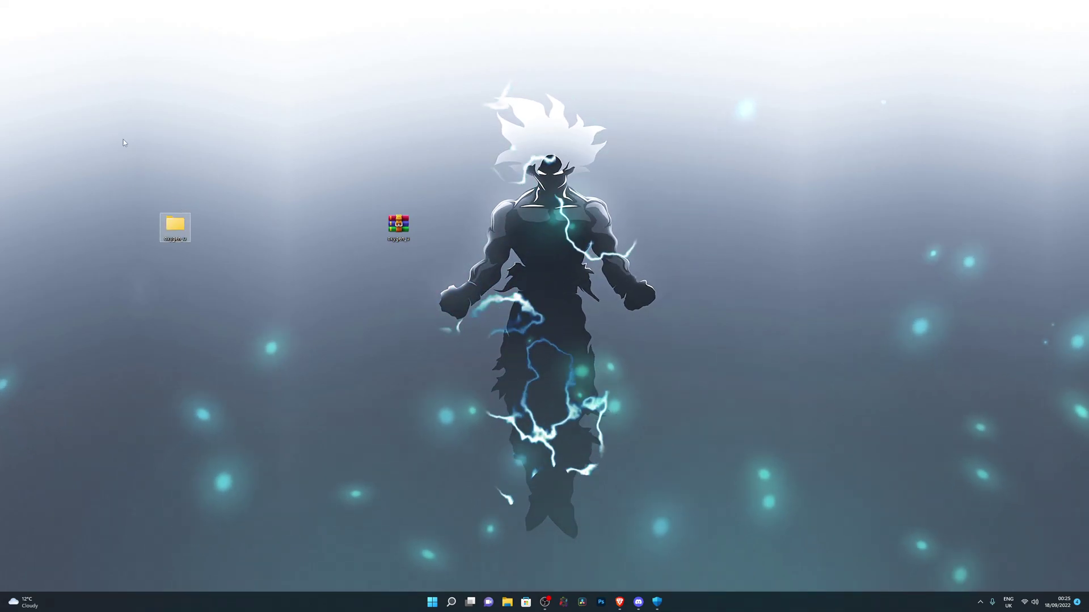
pyautogui.moveTo(123, 138); pyautogui.dragTo(111, 164)
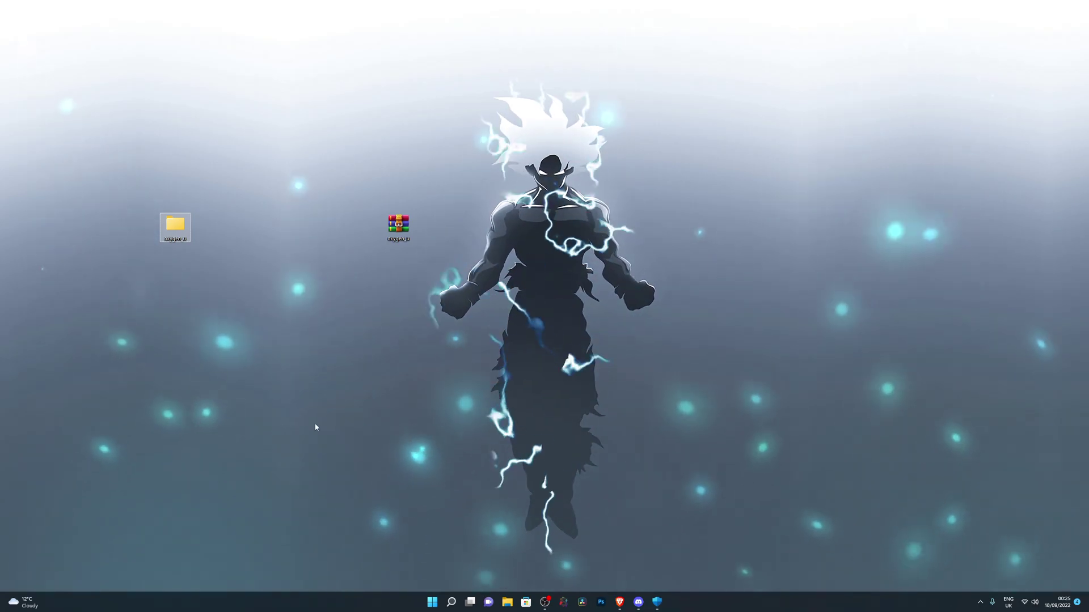
# - Switch to the Brave browser, check the downloads list and return to the Lumber Tycoon 2 page
pyautogui.hotkey('alt', 'Tab')
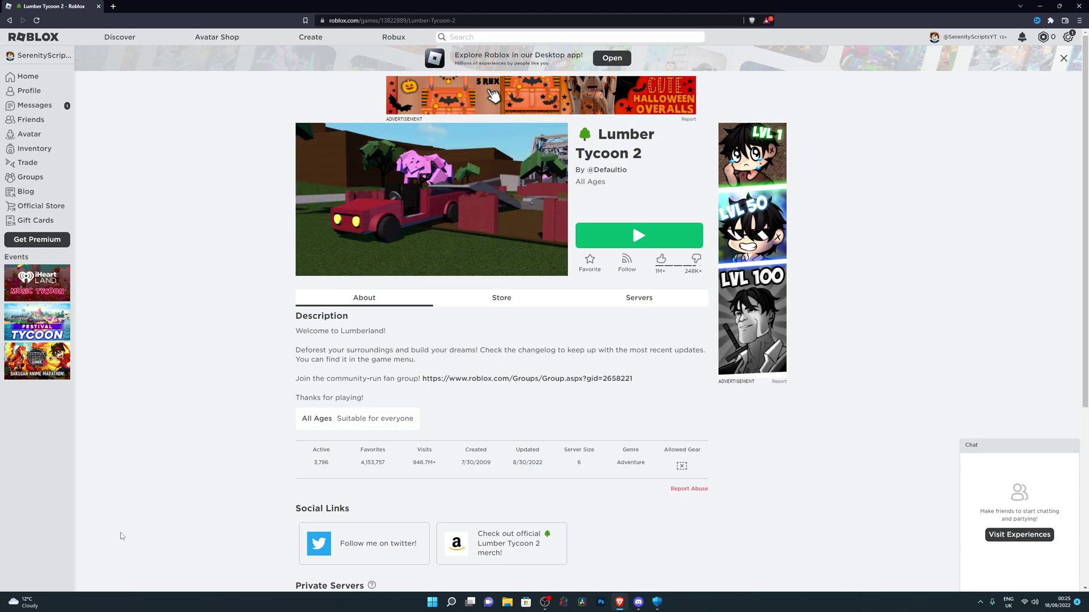
pyautogui.hotkey('ctrl', 'j')
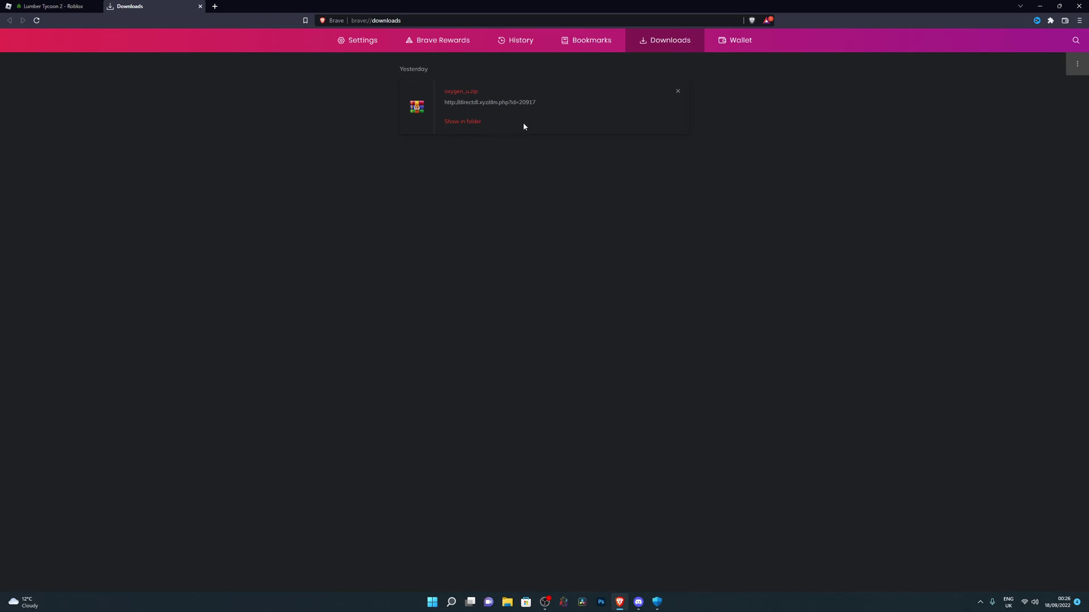
pyautogui.hotkey('ctrl', 'shift', 'Tab')
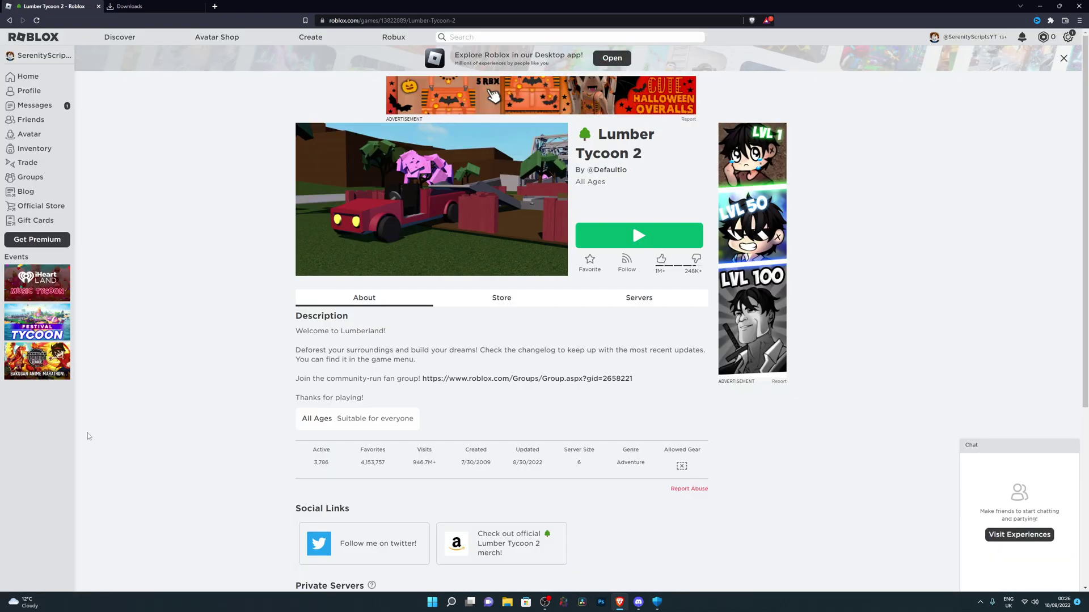
# - Close the downloads page and the Brave browser window to return to the desktop
pyautogui.hotkey('ctrl', 'Tab')
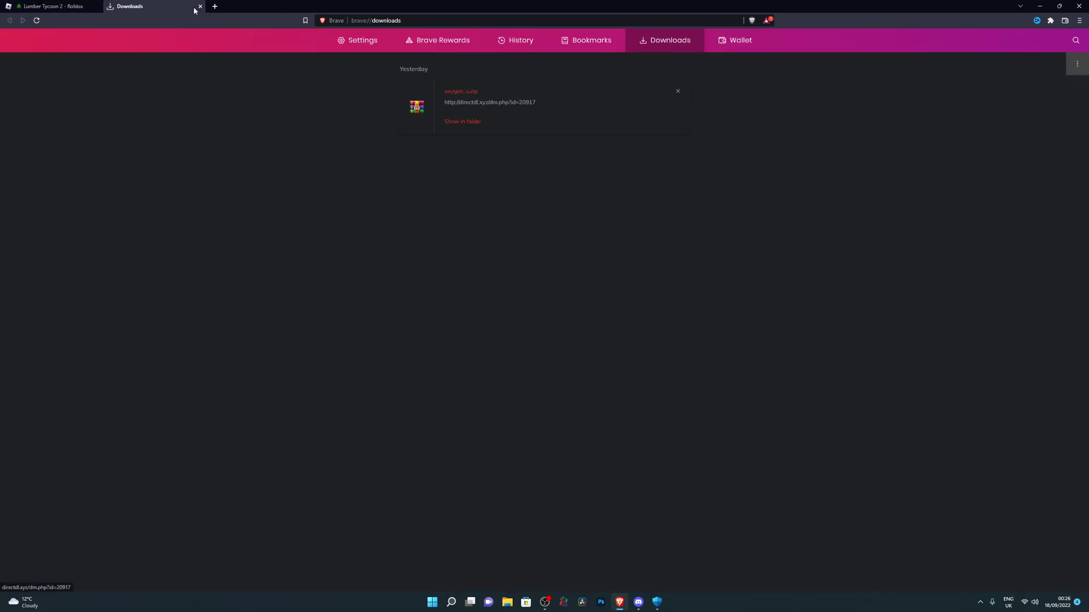
pyautogui.hotkey('ctrl', 'shift', 'Tab')
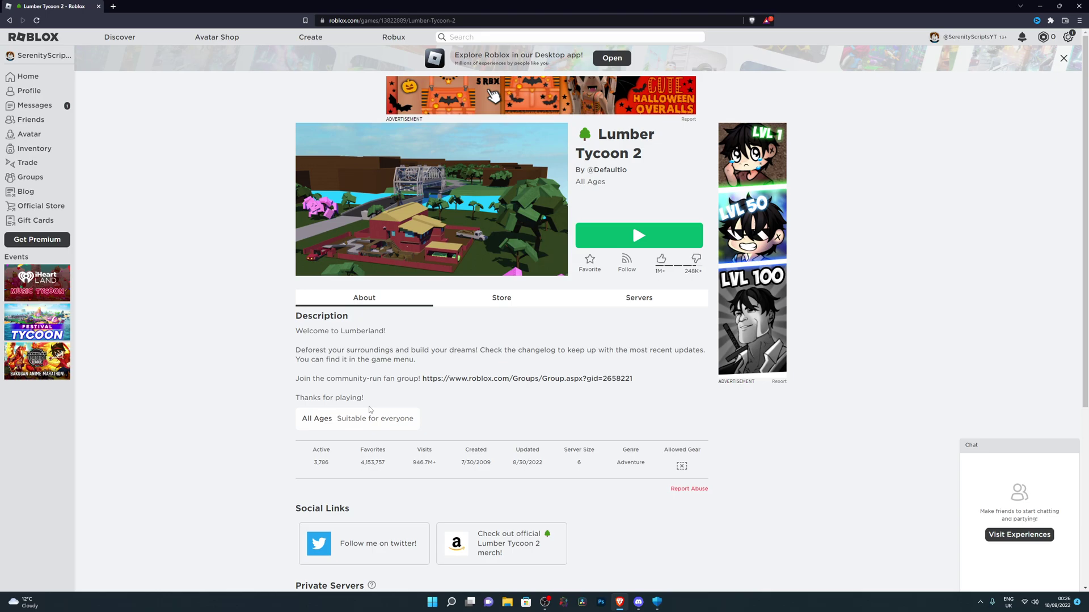
pyautogui.click(1078, 6)
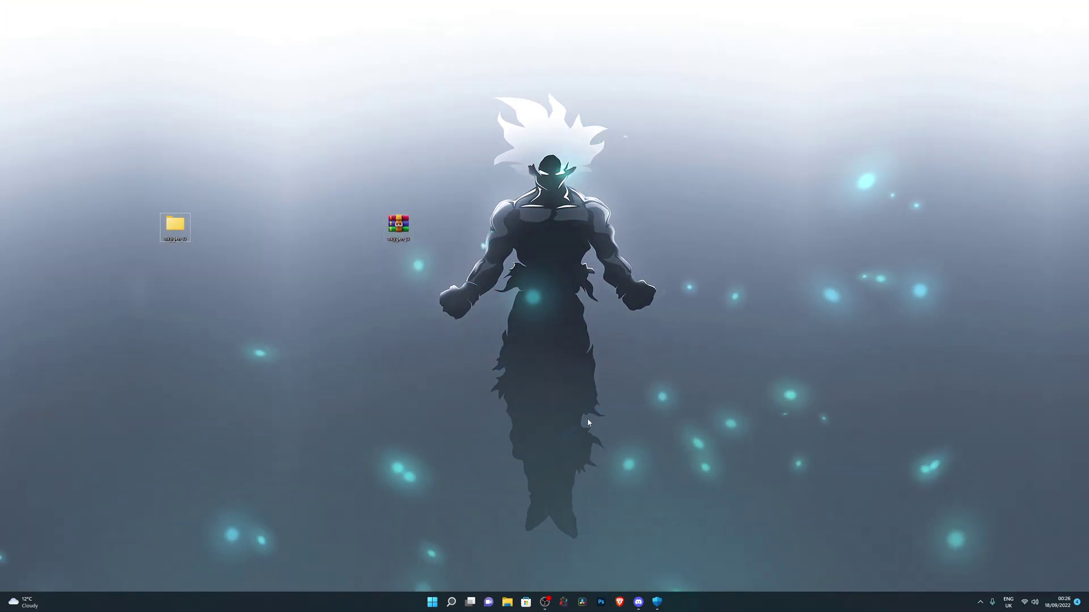
# - Bring Windows Security back in a smaller window beside the desktop icons and delete the oxygen_u archive
pyautogui.click(657, 602)
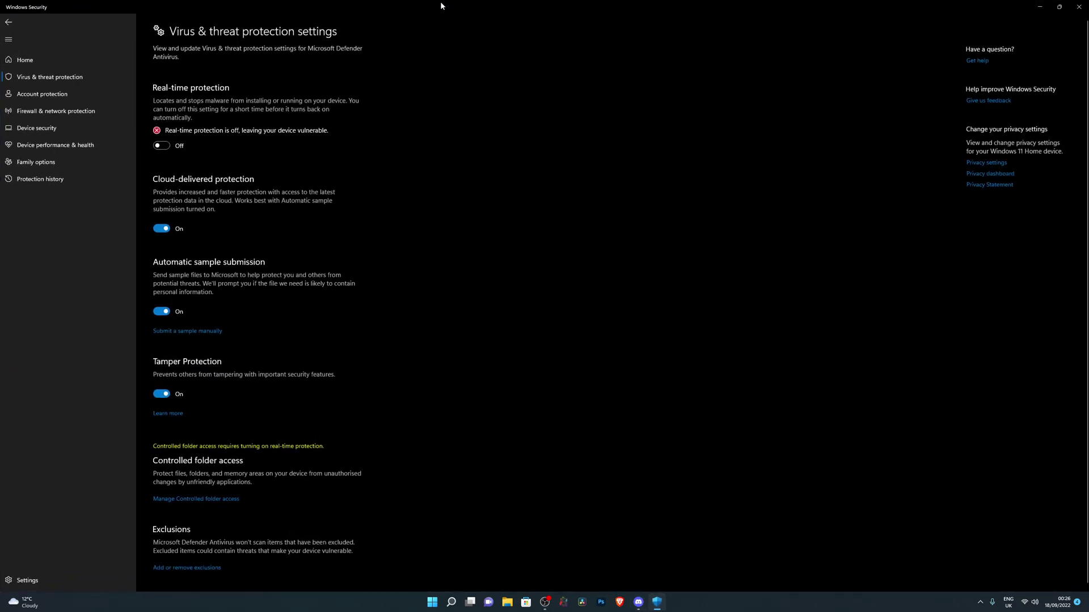
pyautogui.doubleClick(440, 2)
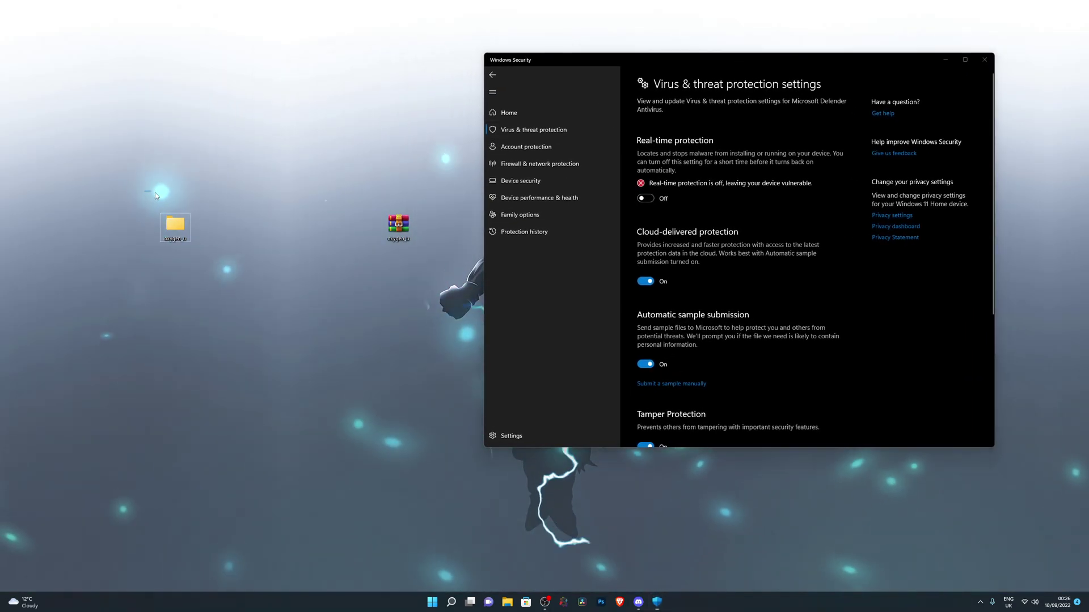
pyautogui.moveTo(154, 192); pyautogui.dragTo(104, 175)
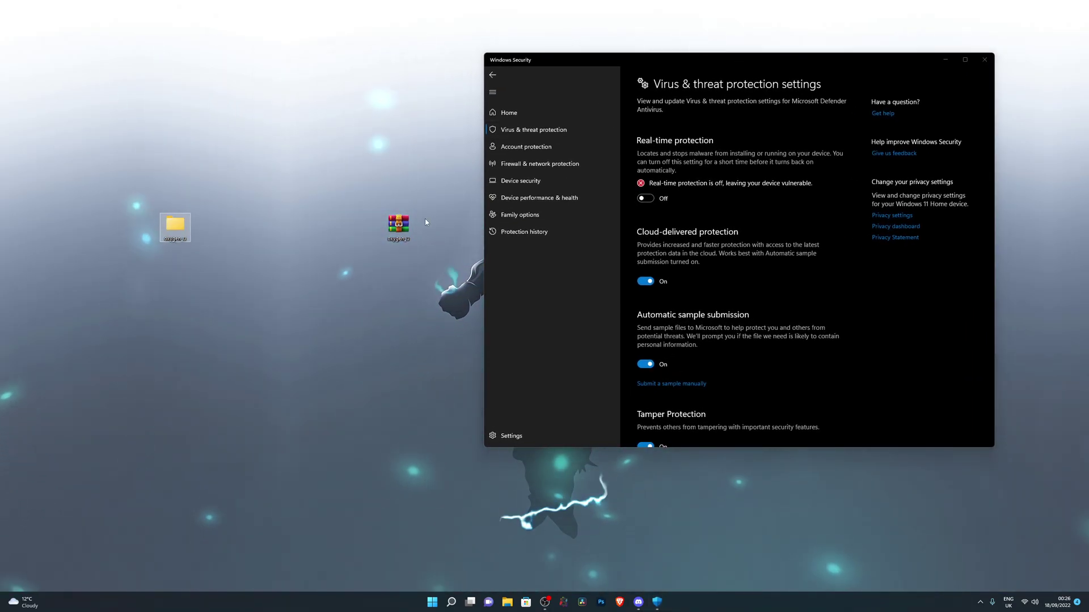
pyautogui.rightClick(405, 227)
pyautogui.click(499, 237)
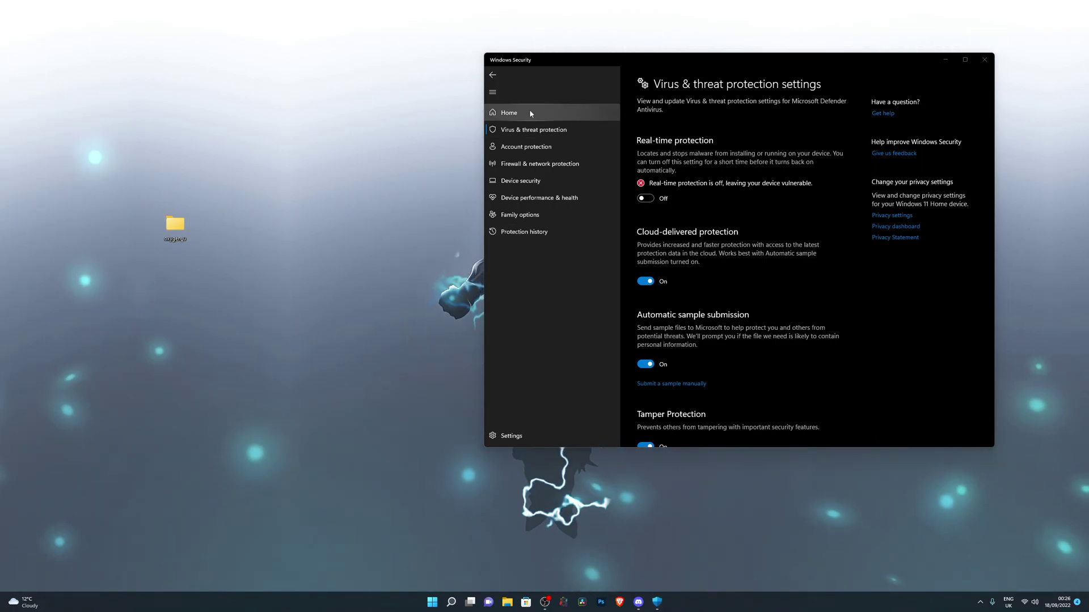
# - Open the Exclusions list in the Virus & threat protection settings and choose the desktop's oxygen_u folder as a folder exclusion
pyautogui.click(542, 126)
pyautogui.click(543, 126)
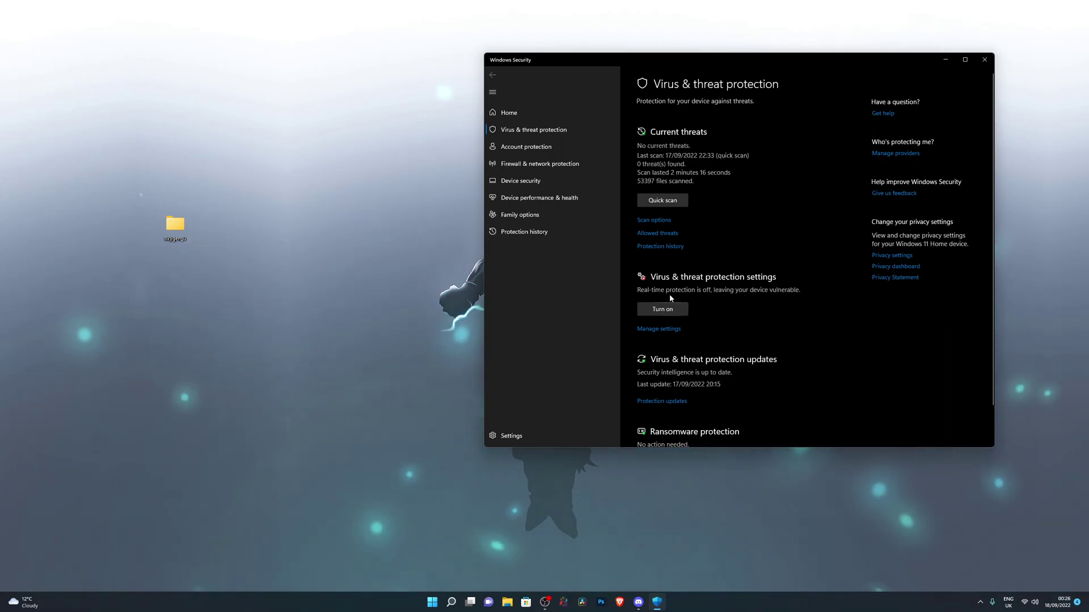
pyautogui.click(662, 330)
pyautogui.scroll(-3, 669, 346)
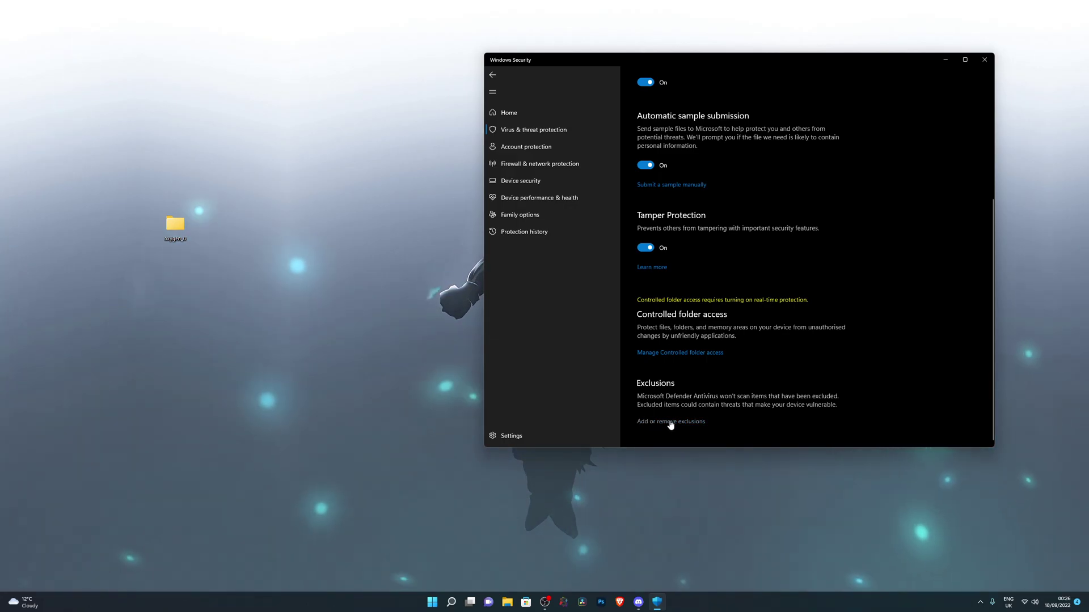
pyautogui.click(671, 422)
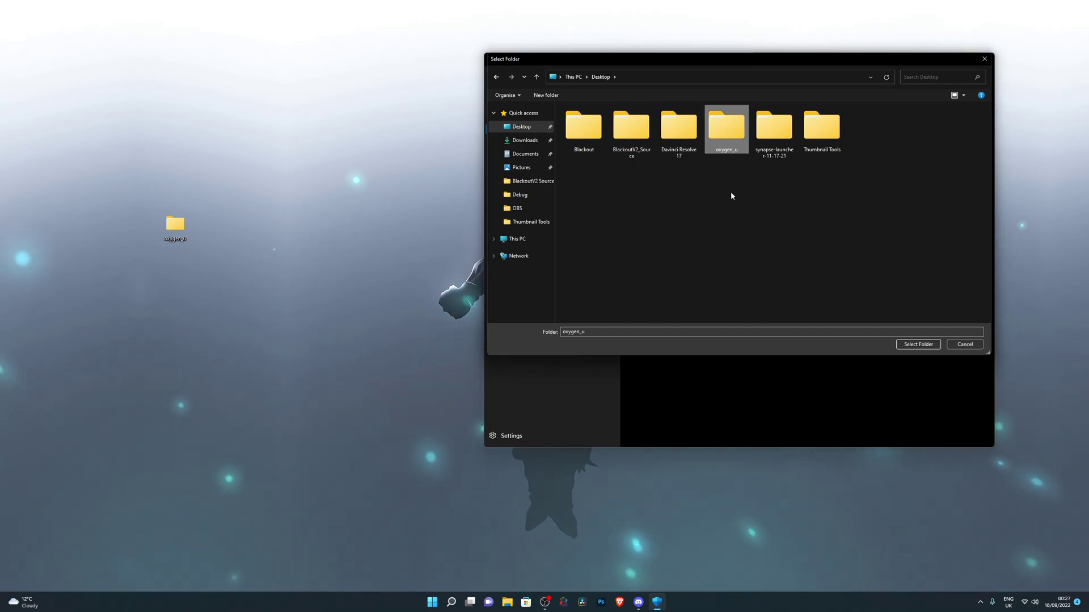
pyautogui.doubleClick(727, 131)
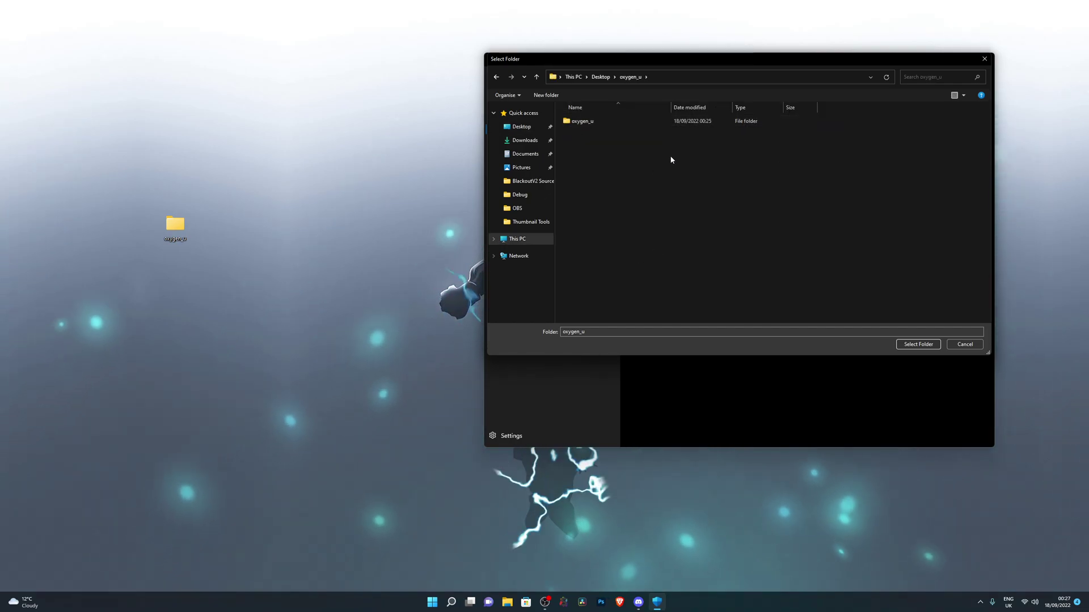
pyautogui.click(600, 77)
pyautogui.click(726, 142)
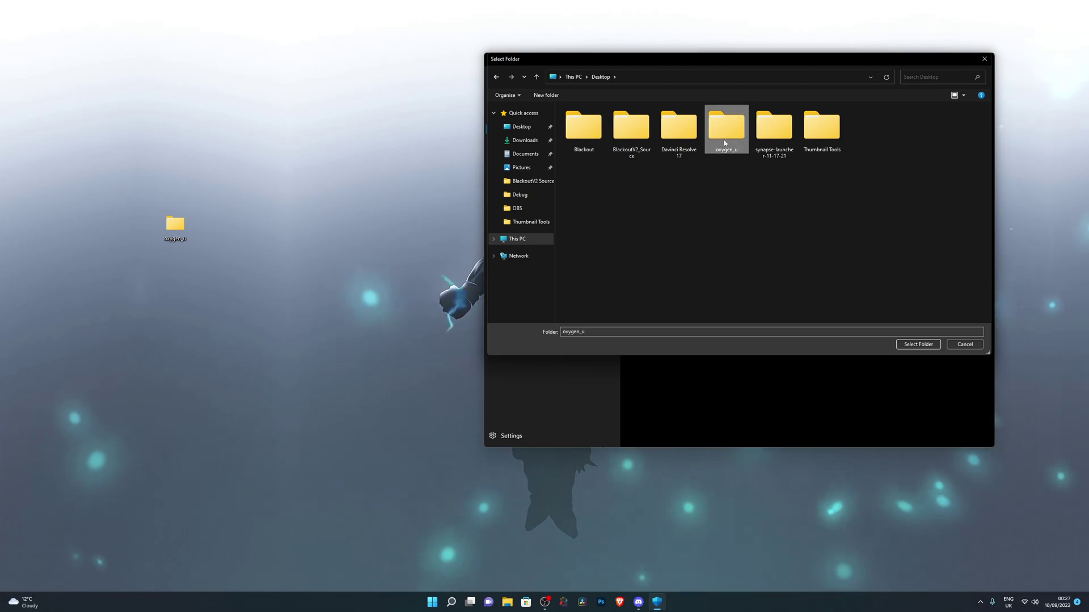
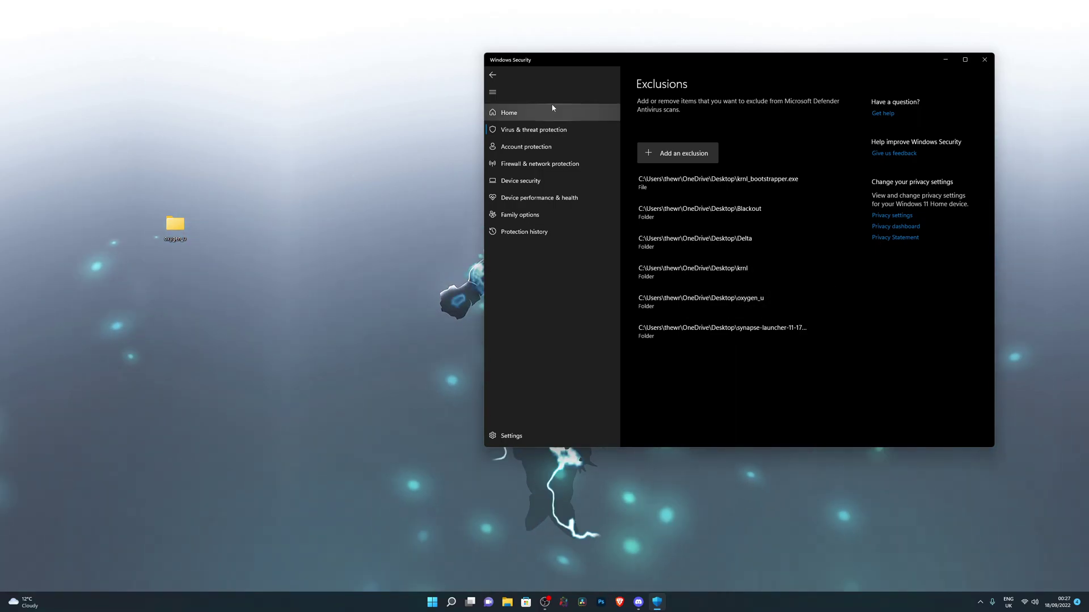
# - Return to the real-time protection setting to check it and close Windows Security
pyautogui.click(491, 75)
pyautogui.scroll(10, 644, 341)
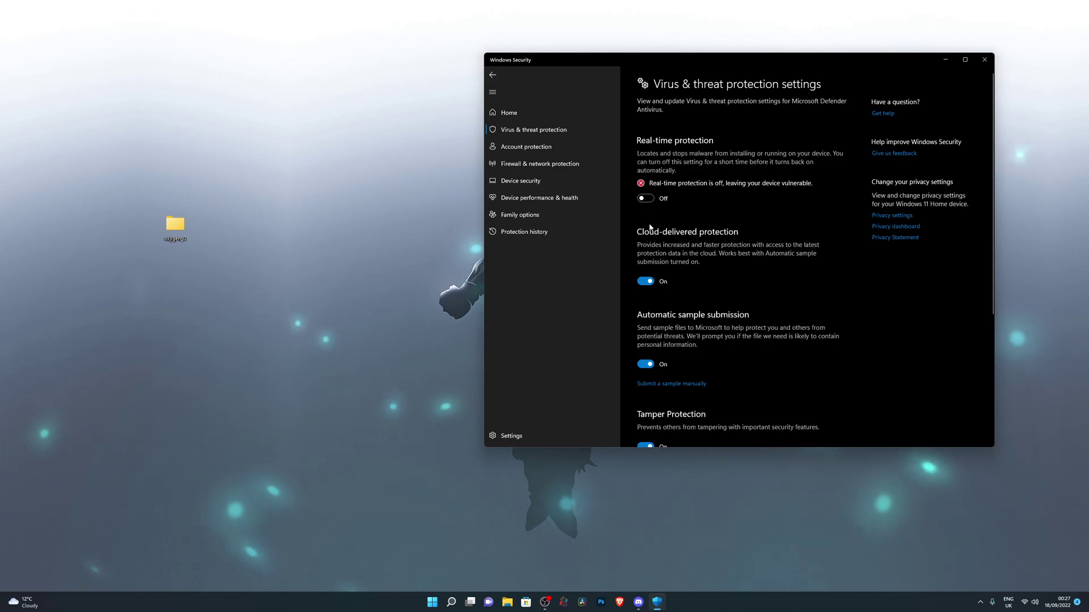
pyautogui.click(983, 61)
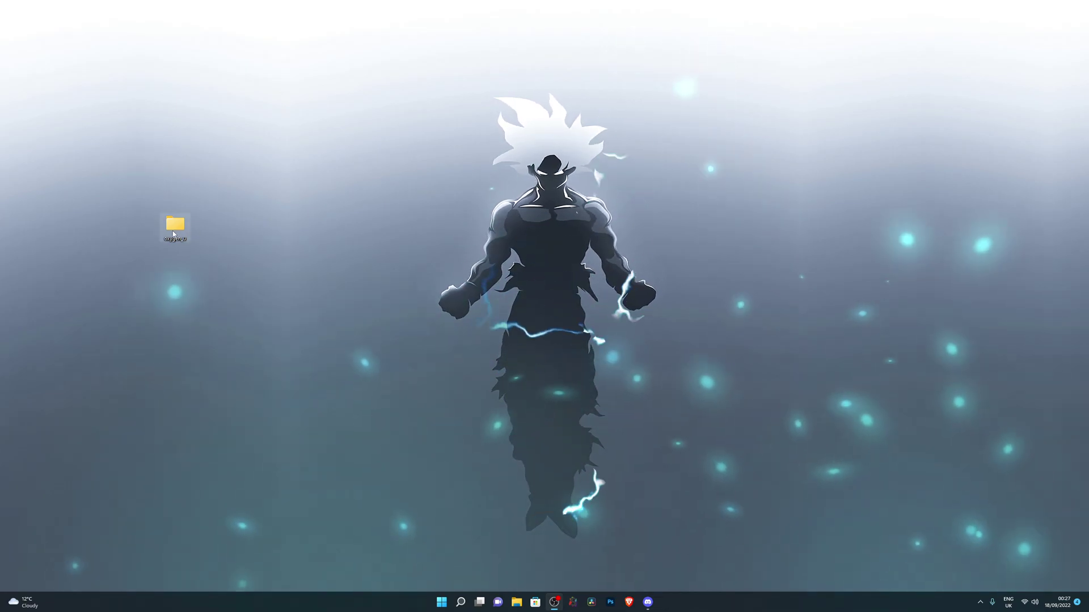
# - Launch the OxygenU application from the nested oxygen_u folder, shifting the folder window clear of the desktop folder icon
pyautogui.doubleClick(172, 230)
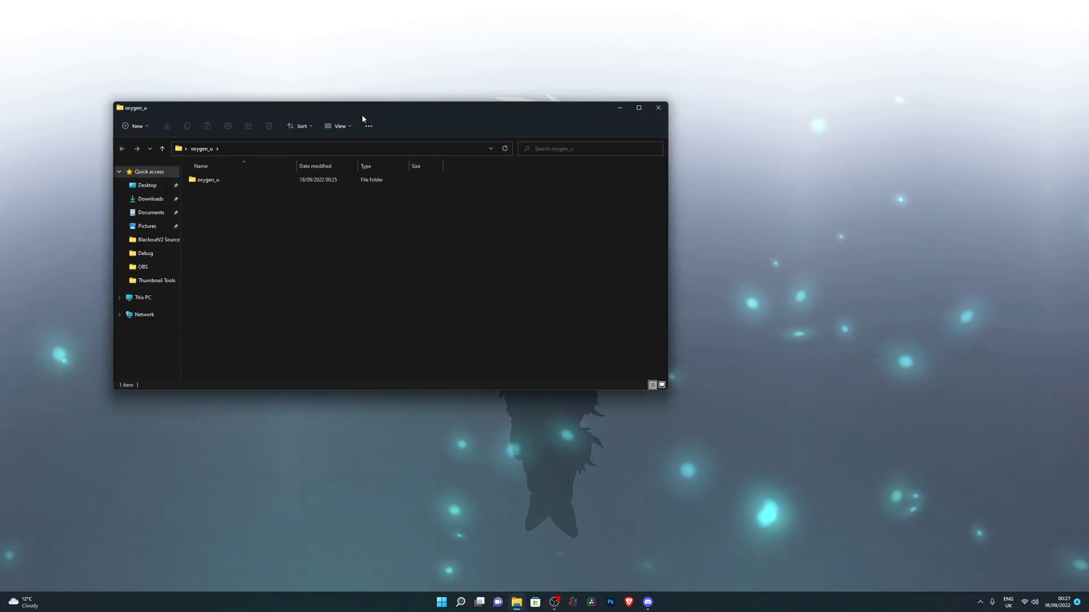
pyautogui.moveTo(363, 118); pyautogui.dragTo(576, 118)
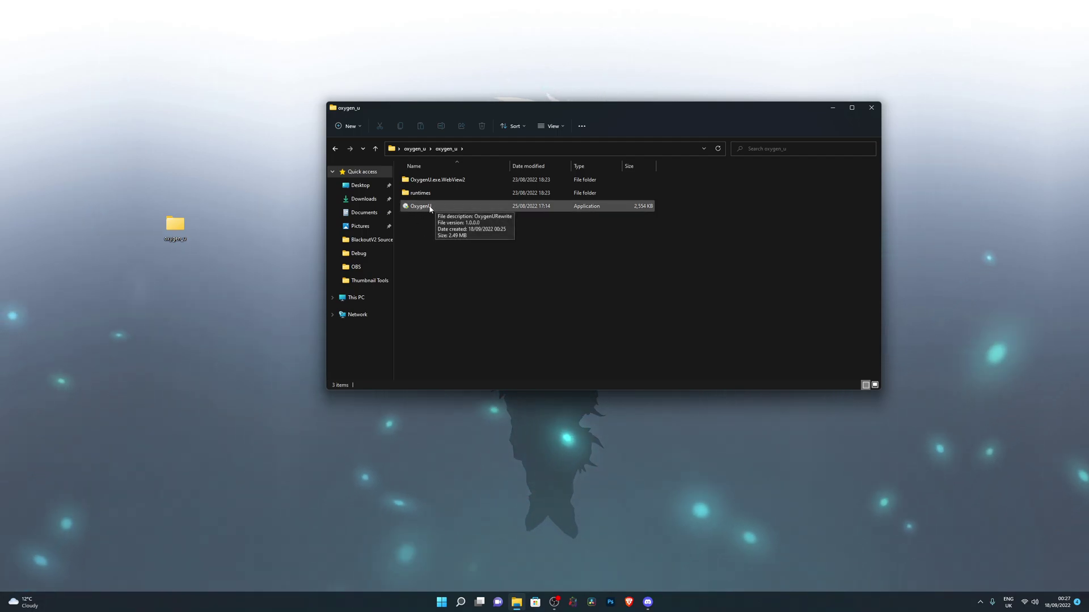
pyautogui.doubleClick(430, 207)
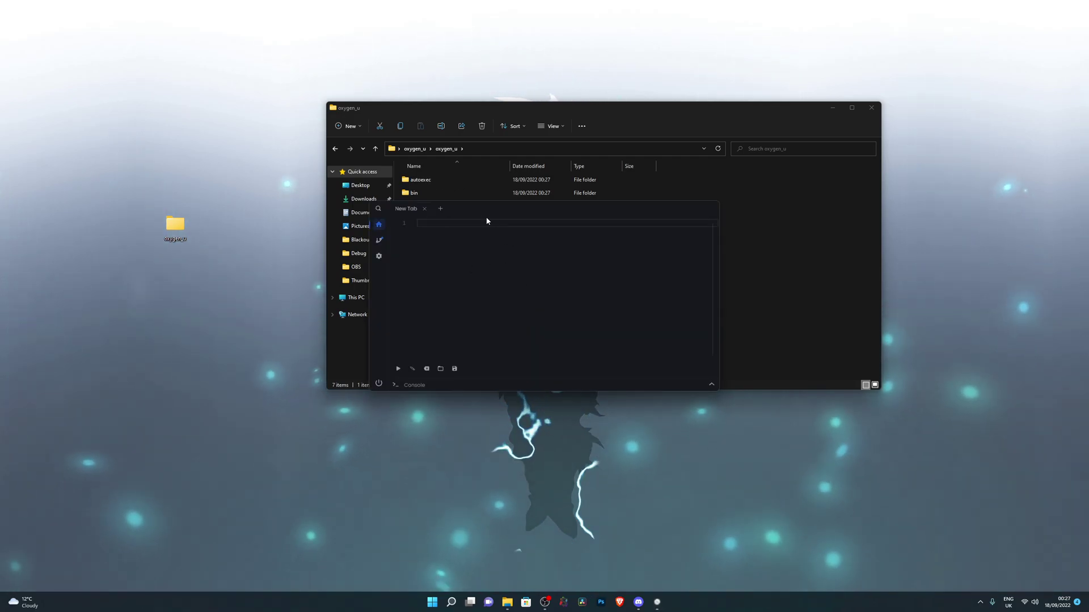
# - Show OxygenU's script editor and reposition its window so it extends past the folder window's edge
pyautogui.moveTo(512, 214); pyautogui.dragTo(501, 179)
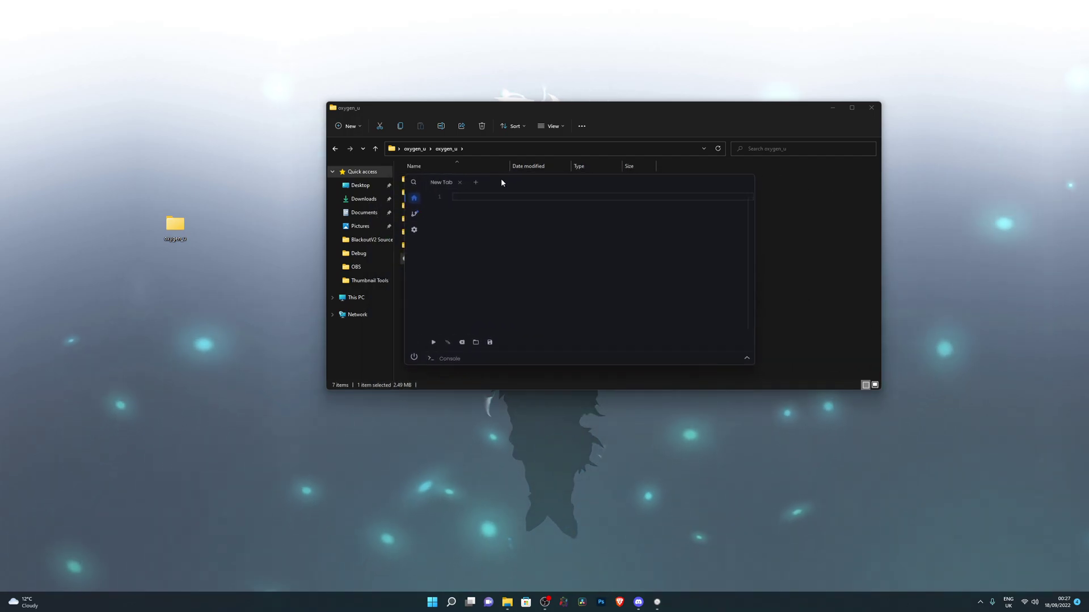
pyautogui.click(414, 200)
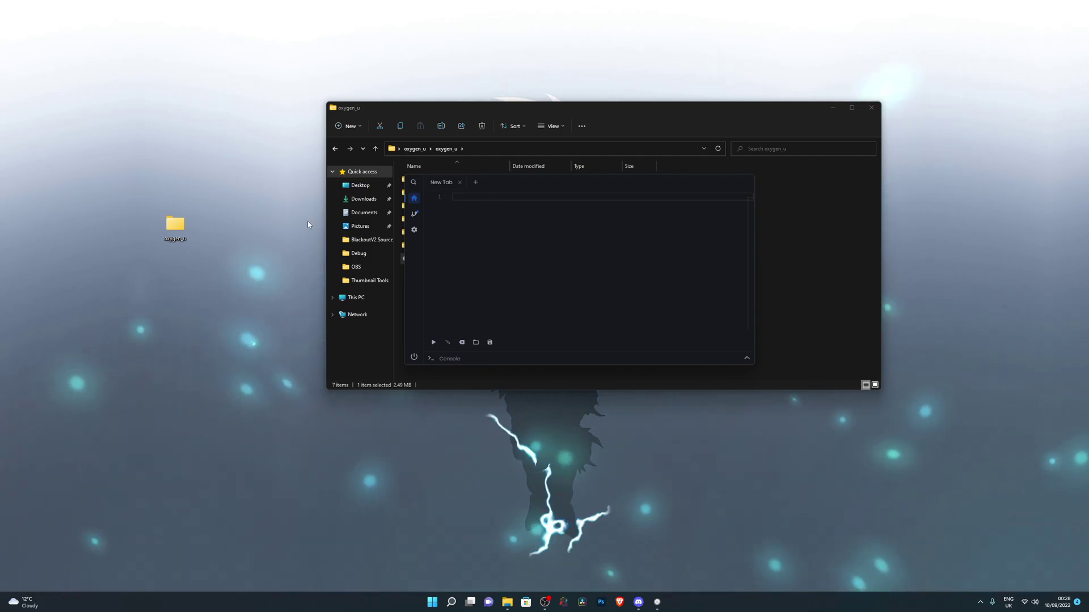
pyautogui.moveTo(494, 182); pyautogui.dragTo(316, 205)
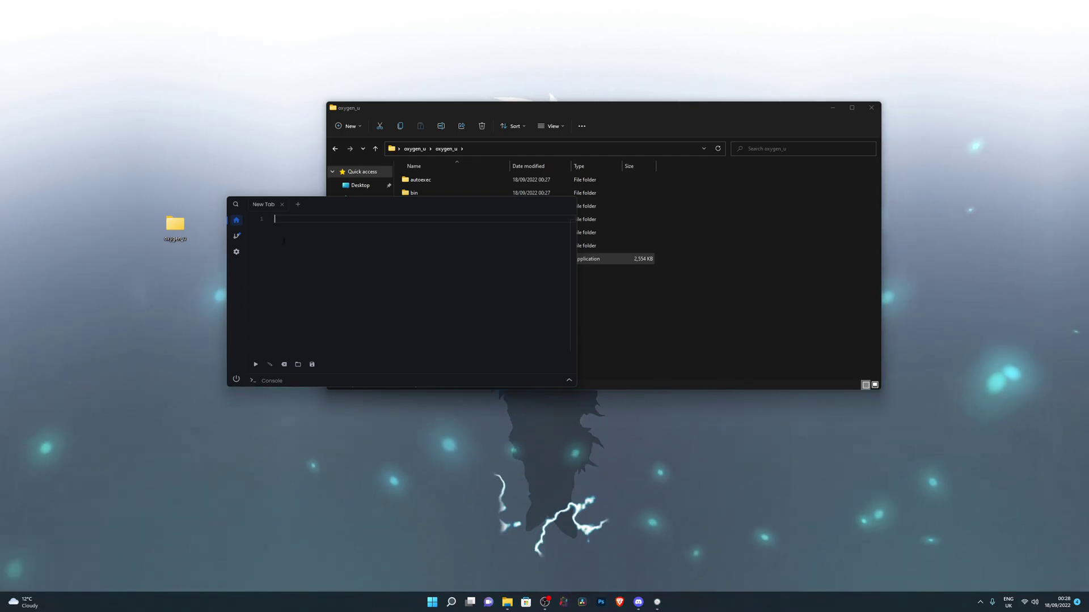
# - View OxygenU's settings and search its RBXScripts script library for "phantom forces"
pyautogui.click(236, 252)
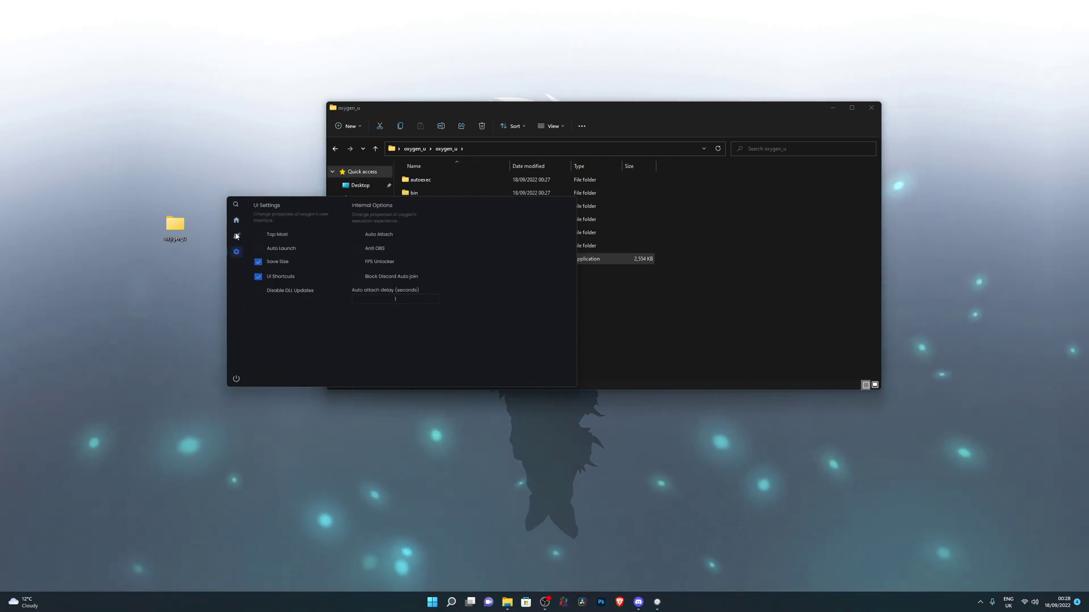
pyautogui.click(237, 236)
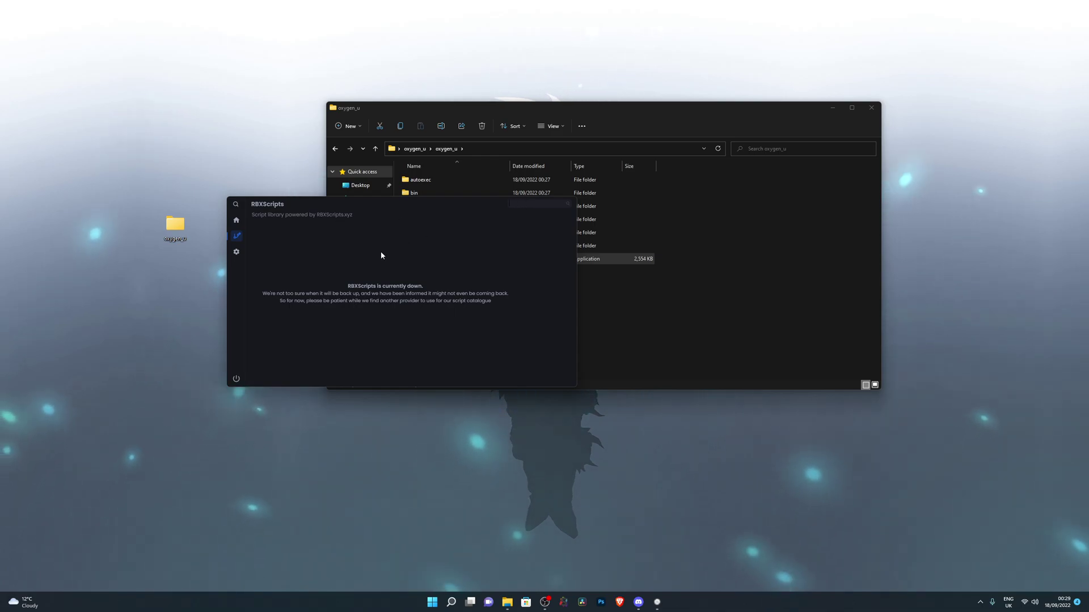
pyautogui.write('p')
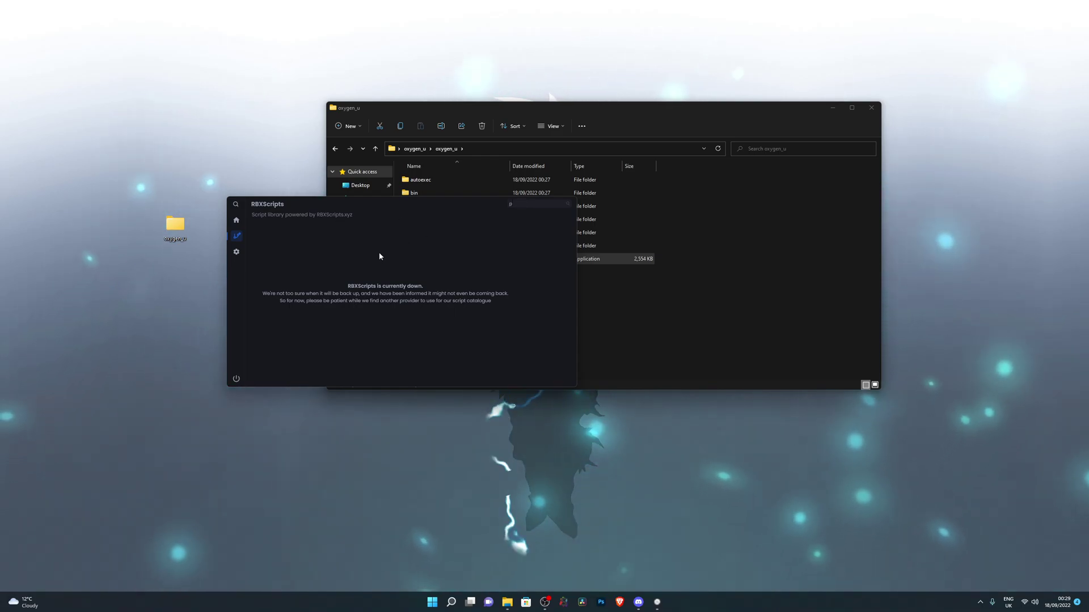
pyautogui.write('hantom forces')
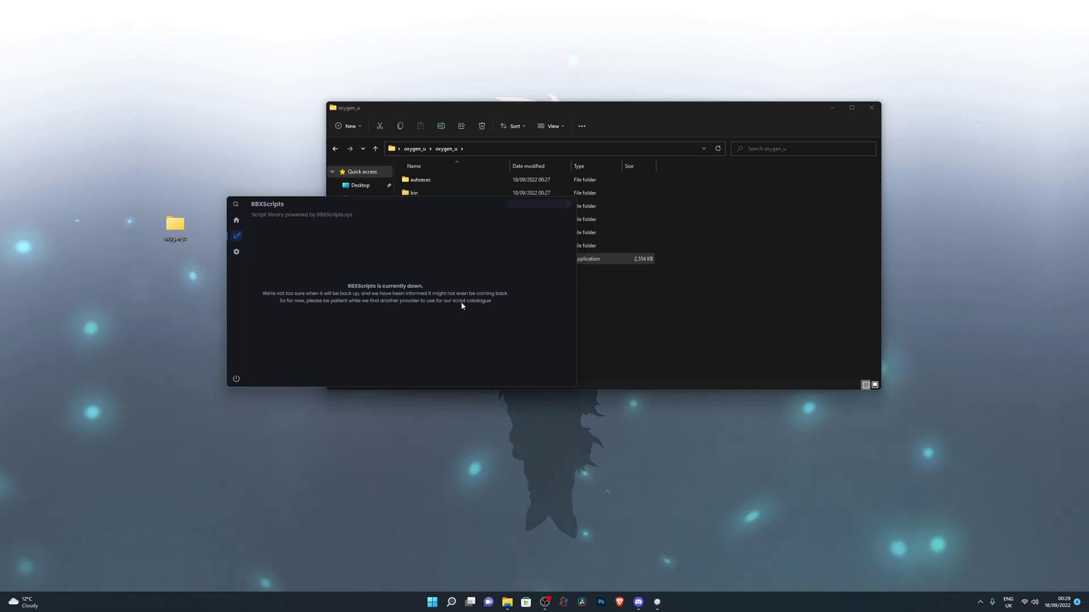
# - Try the Top Most option in the UI settings by moving the oxygen_u folder window behind OxygenU, and minimize the folder window
pyautogui.click(236, 253)
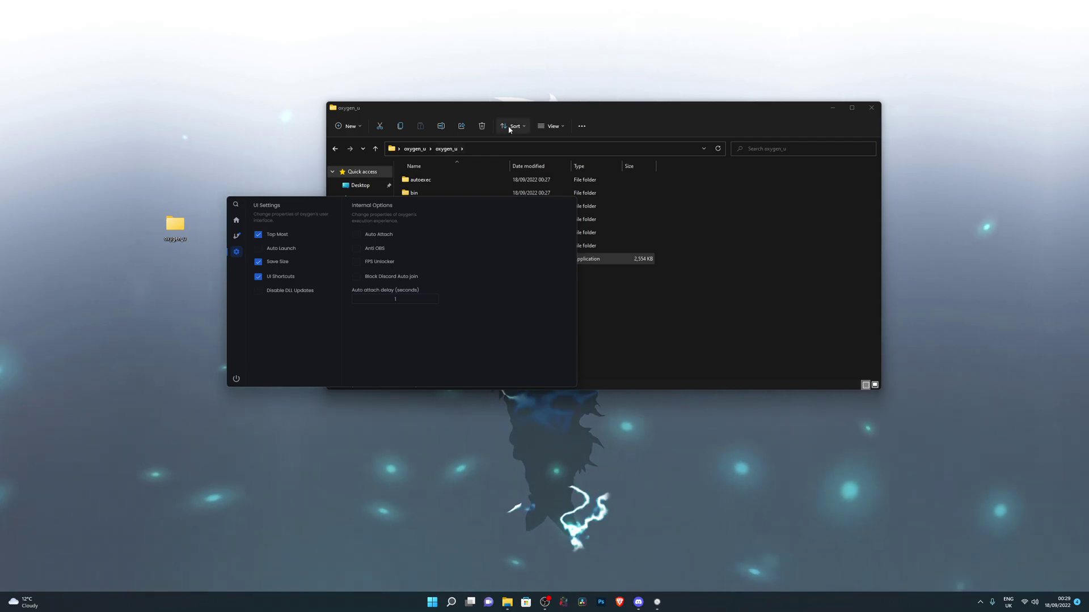
pyautogui.moveTo(516, 112); pyautogui.dragTo(333, 137)
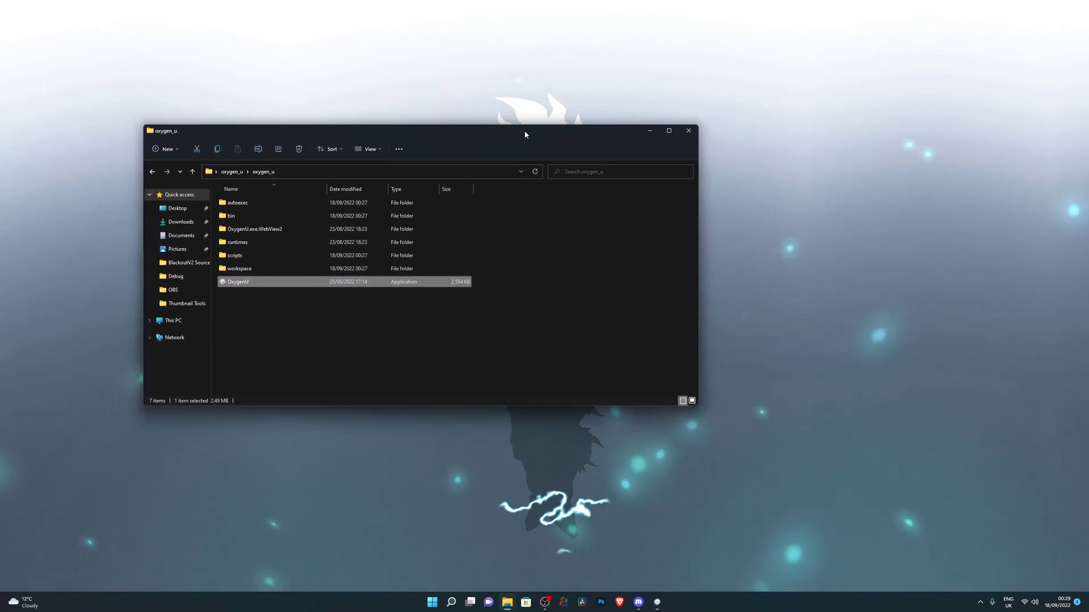
pyautogui.click(650, 134)
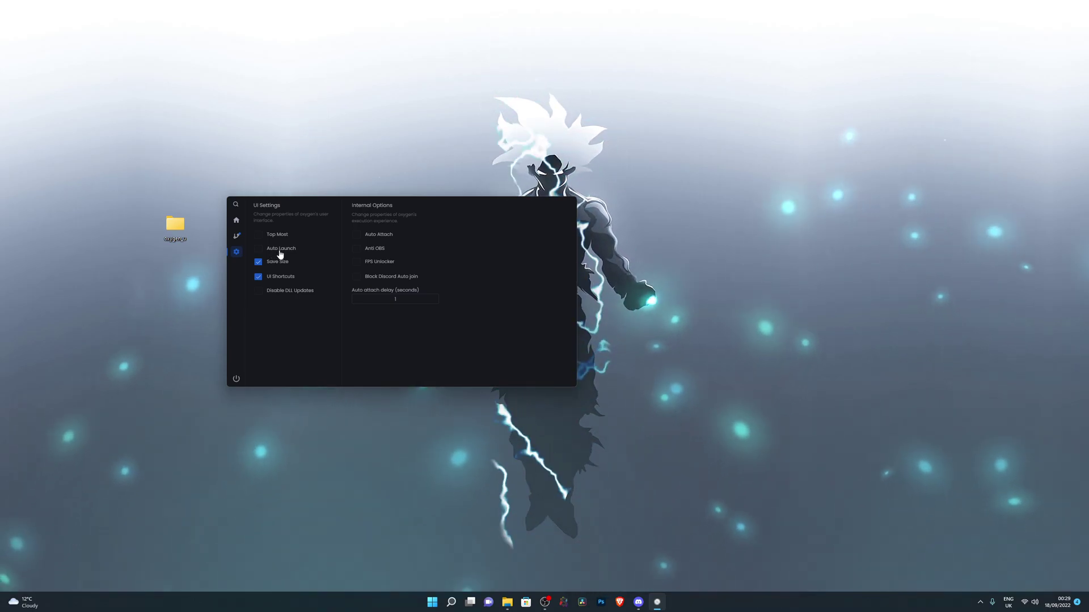
# - Enable Auto Launch and disable Save Size in OxygenU's UI settings
pyautogui.click(258, 248)
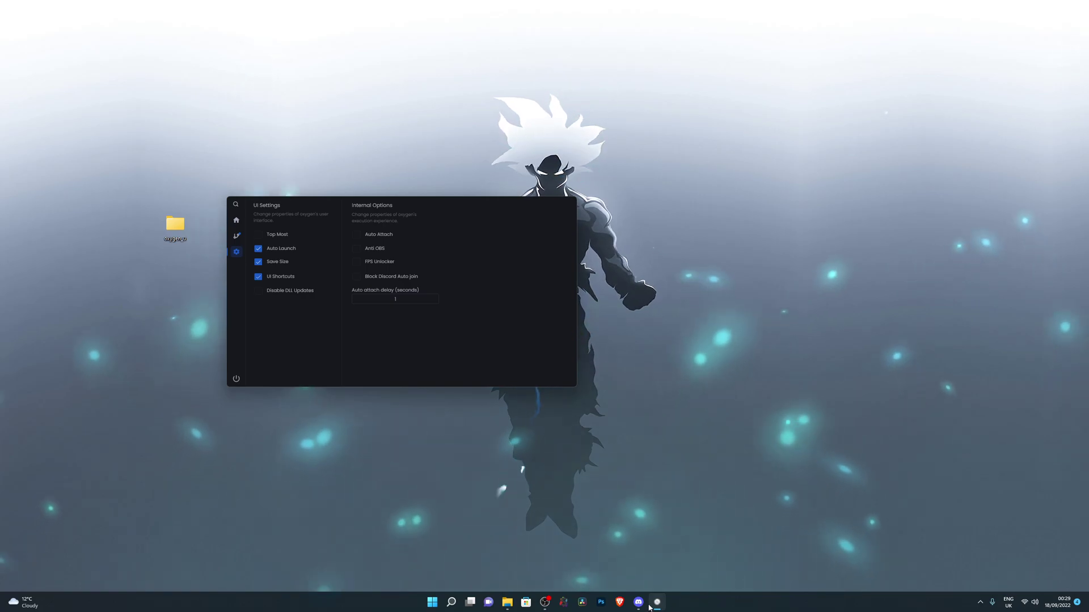
pyautogui.click(277, 264)
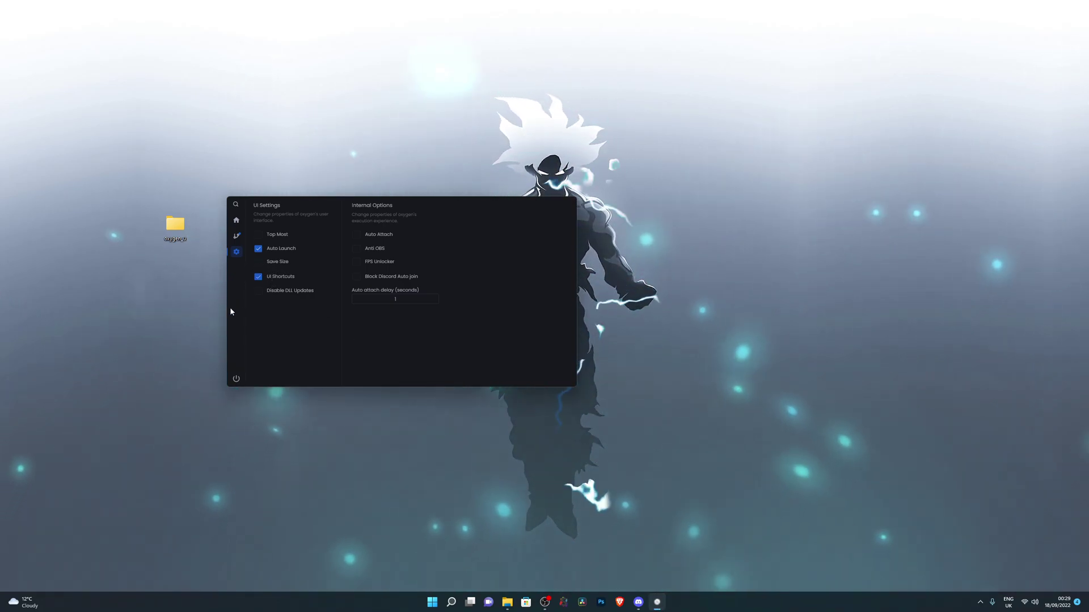
# - Resize the OxygenU window smaller and back to a larger size, and turn Save Size back on
pyautogui.moveTo(225, 310); pyautogui.dragTo(253, 310)
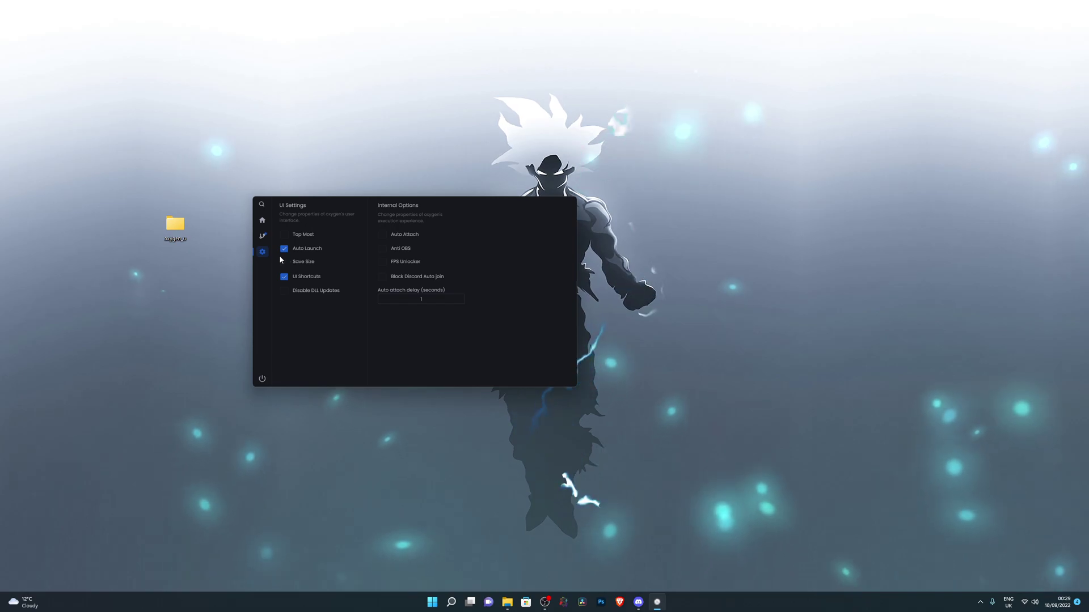
pyautogui.moveTo(253, 200); pyautogui.dragTo(341, 241)
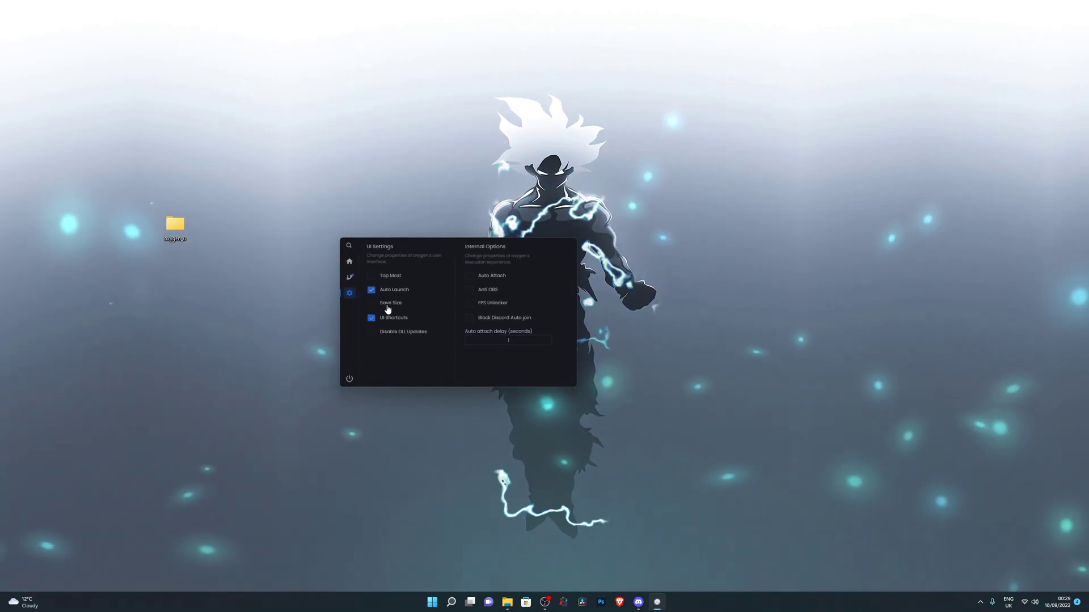
pyautogui.moveTo(341, 238); pyautogui.dragTo(210, 157)
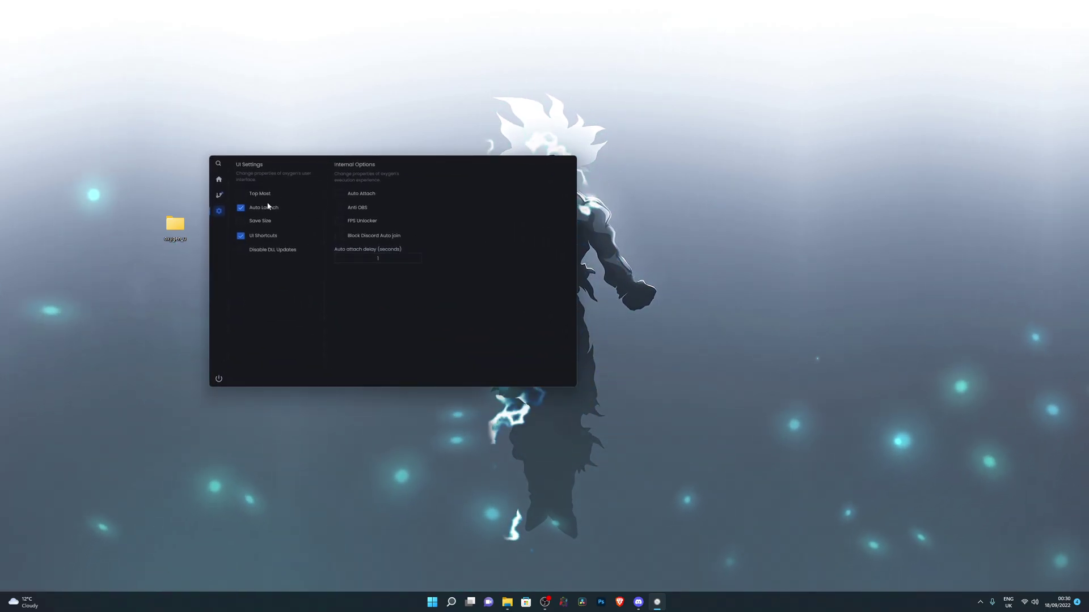
pyautogui.click(240, 221)
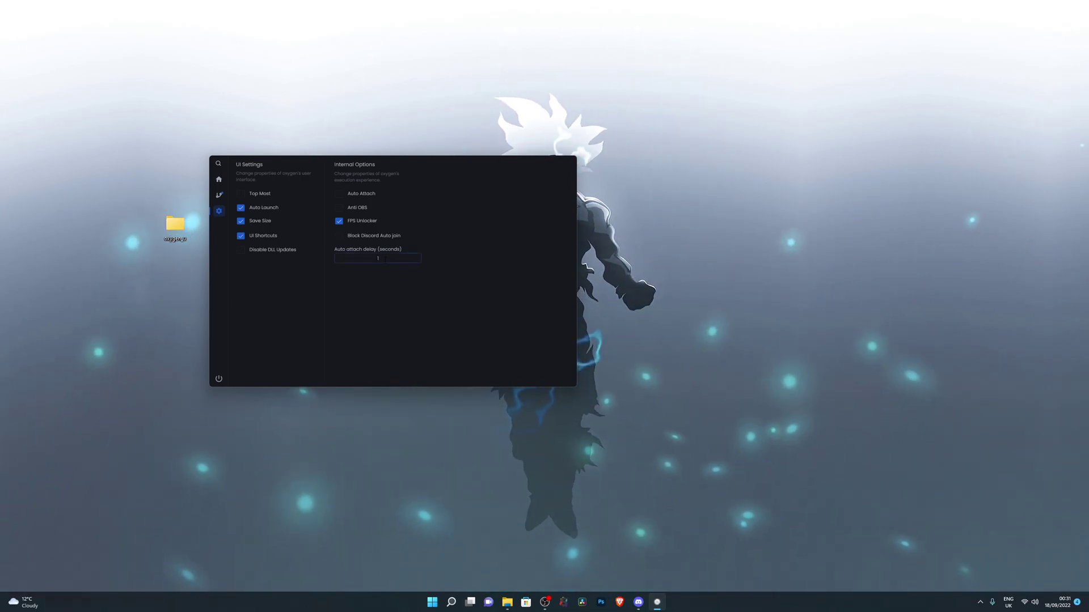
# - Try an auto attach delay of 5 seconds and enable Auto Attach in the internal options
pyautogui.doubleClick(397, 260)
pyautogui.write('5')
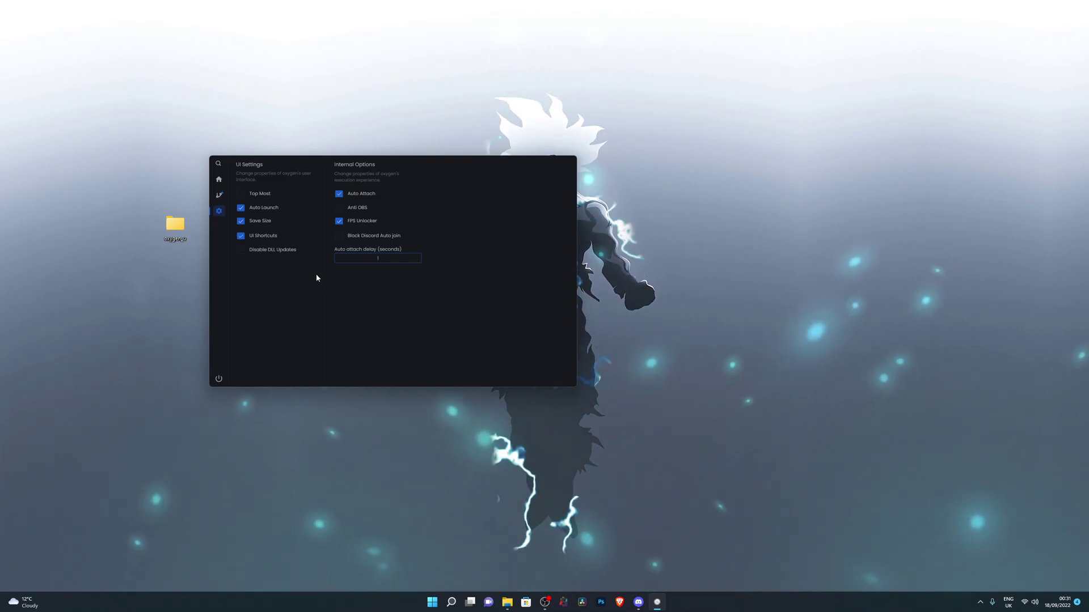
# - Disable Auto Attach in OxygenU's internal options and return to the empty script editor
pyautogui.click(345, 197)
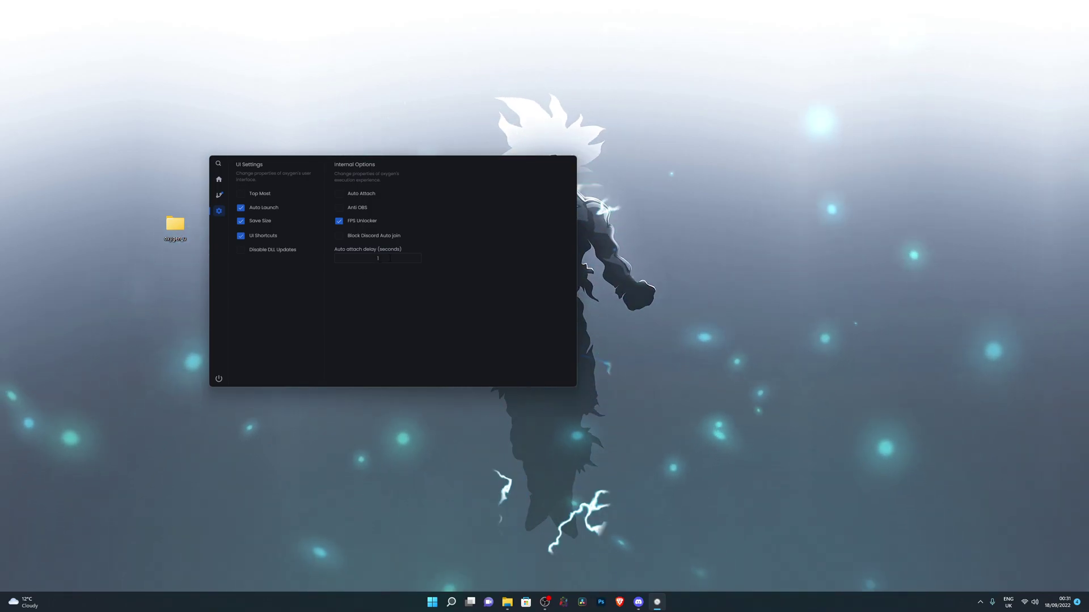
pyautogui.click(363, 258)
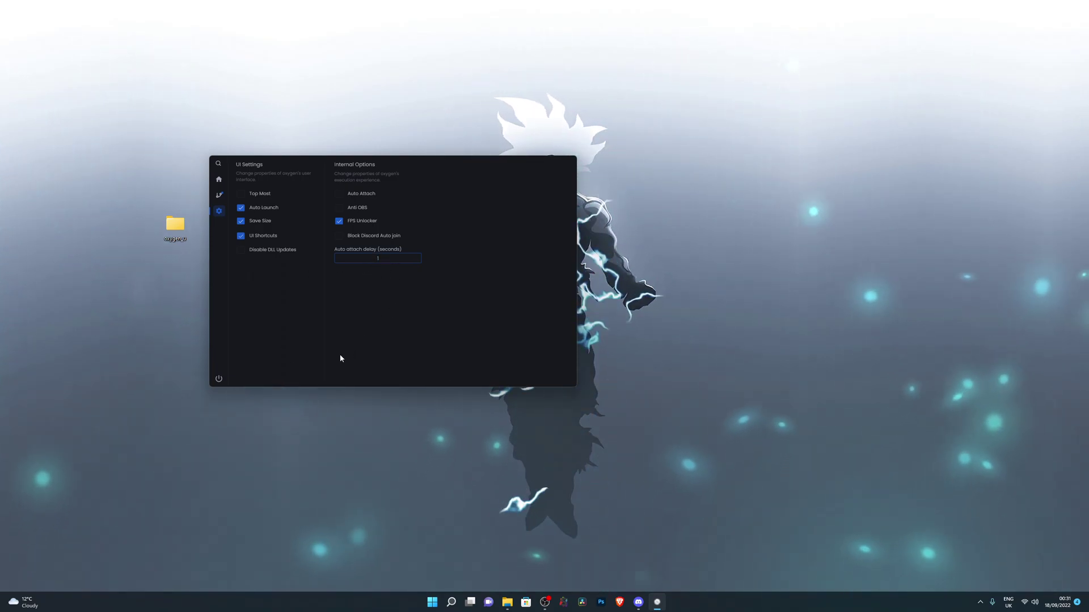
pyautogui.click(219, 179)
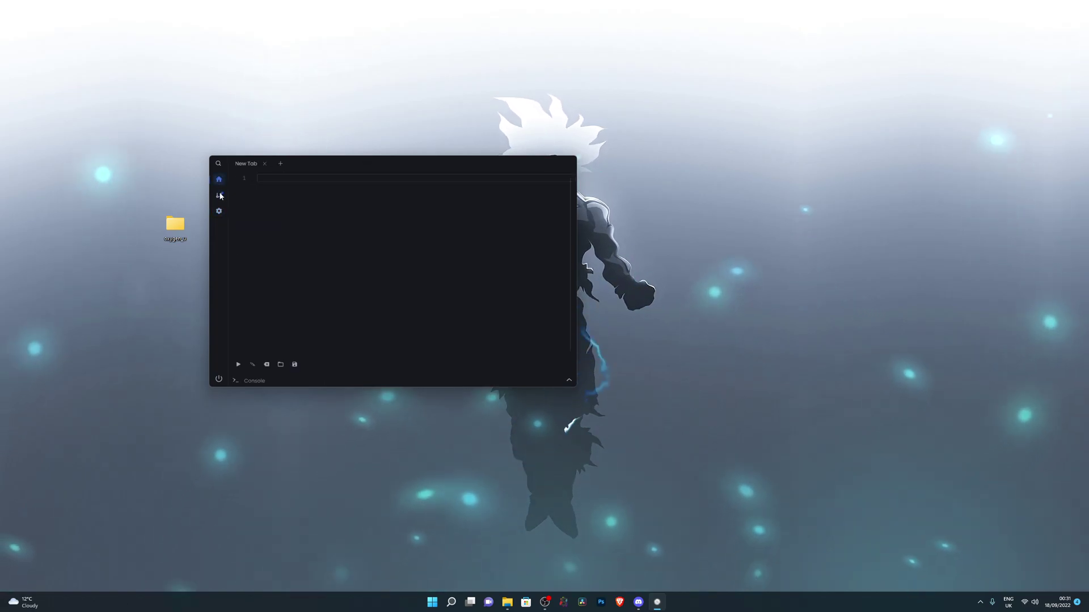
pyautogui.click(218, 195)
pyautogui.click(219, 179)
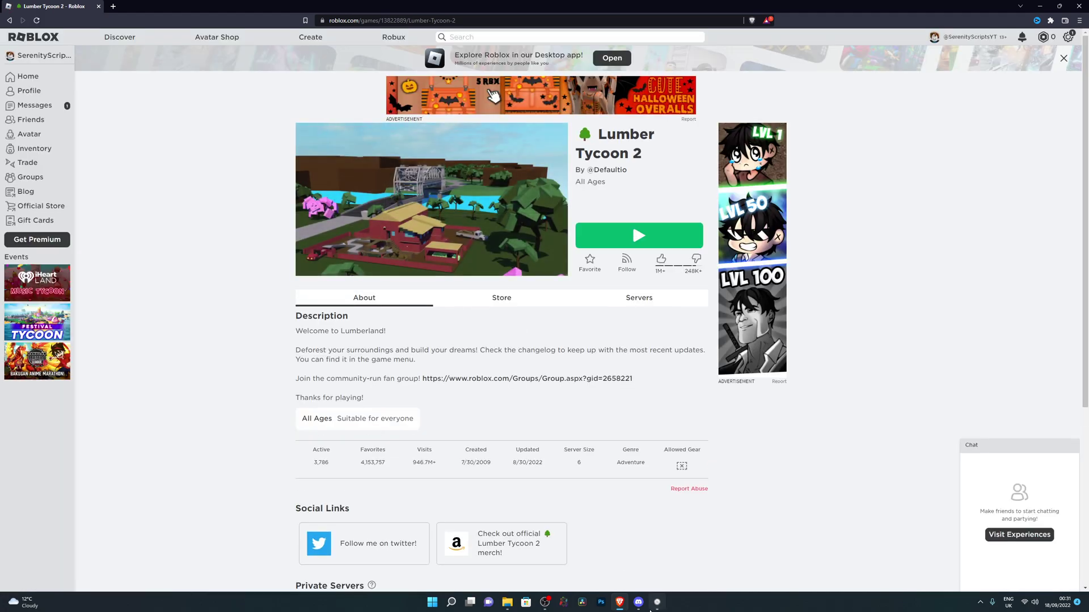
# - Bring OxygenU in front of the browser and launch Lumber Tycoon 2 from its Roblox page
pyautogui.hotkey('alt', 'Tab')
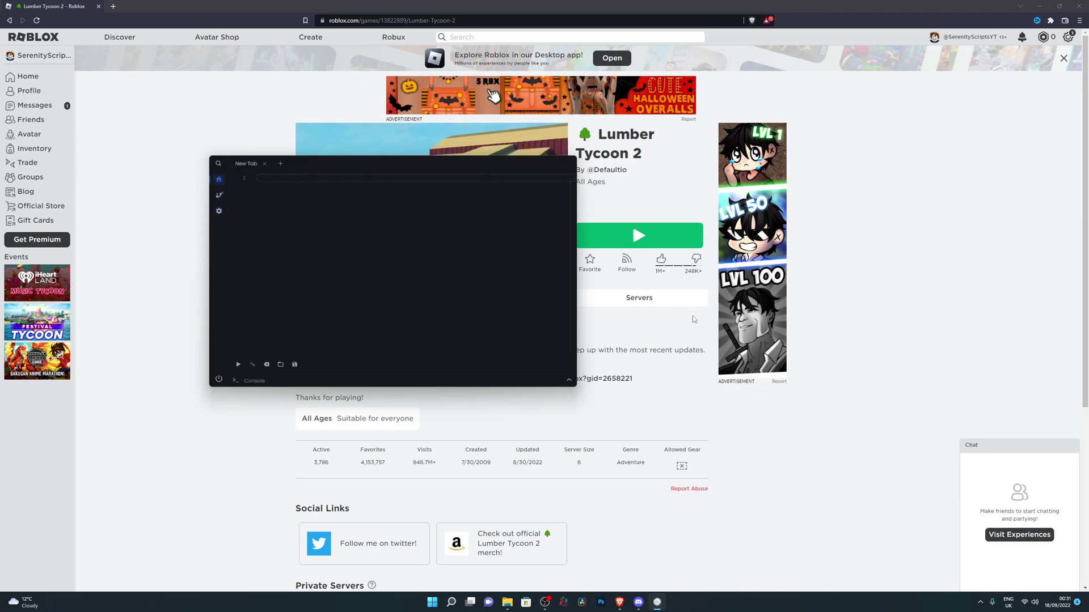
pyautogui.click(603, 230)
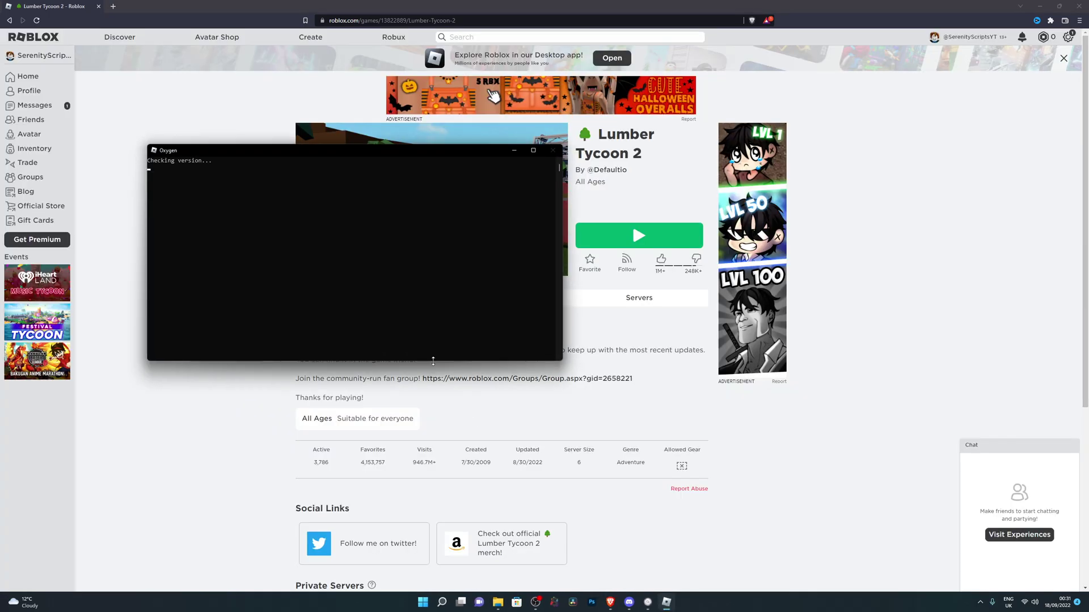
pyautogui.press('super')
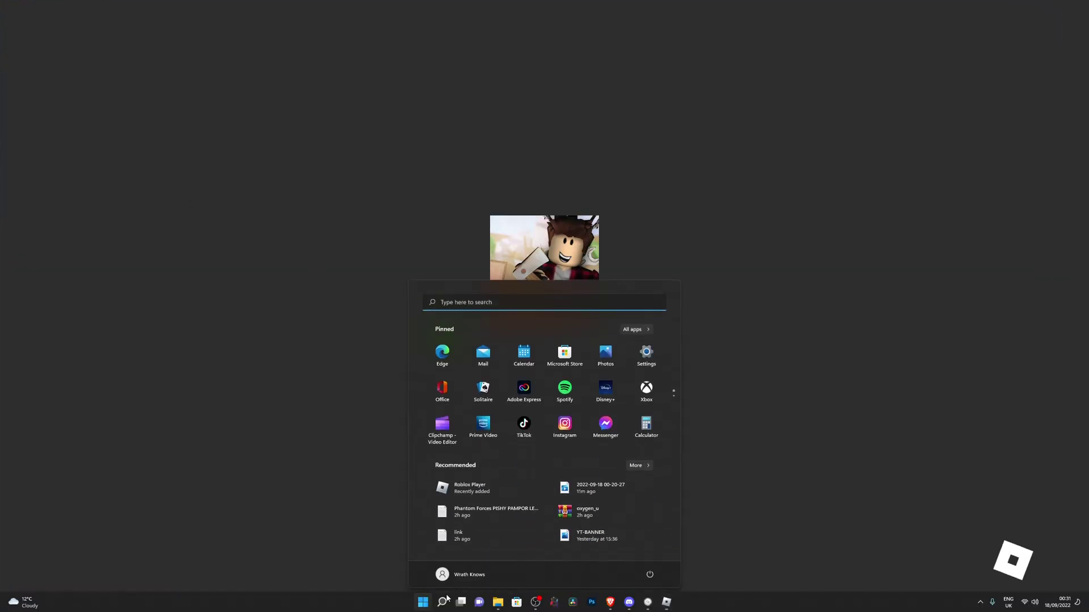
pyautogui.click(700, 569)
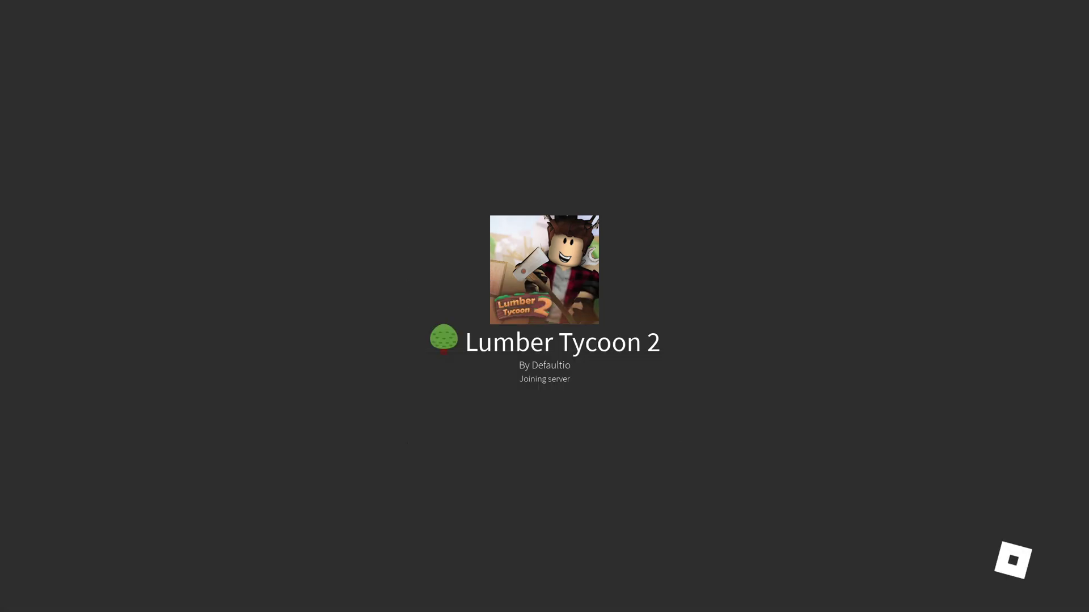
# - Bring OxygenU up over the running game to check its console, and close Lumber Tycoon 2's welcome message
pyautogui.press('super')
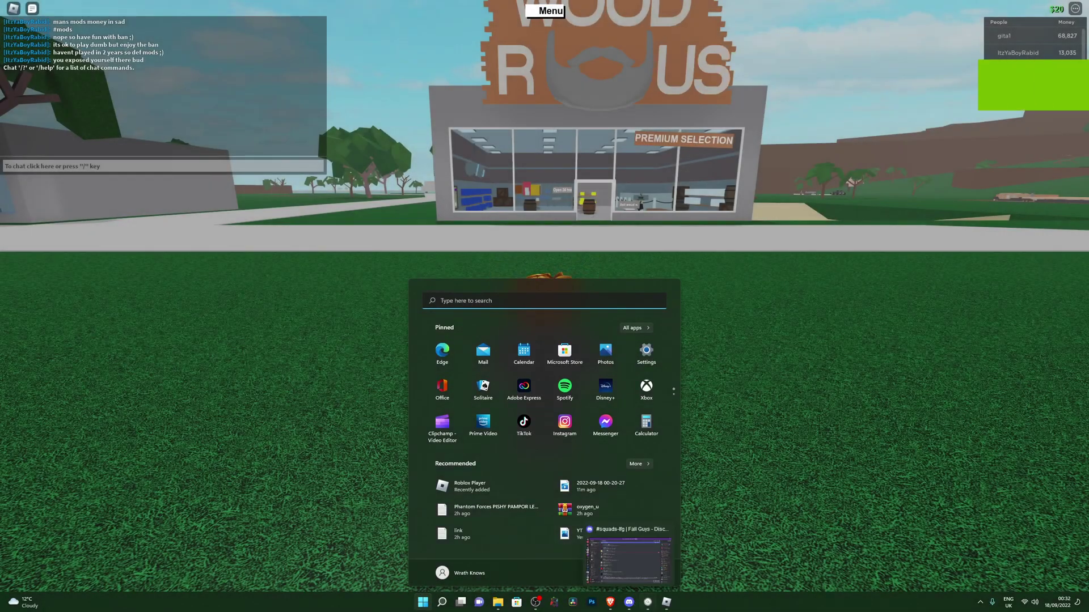
pyautogui.moveTo(648, 602)
pyautogui.click(657, 564)
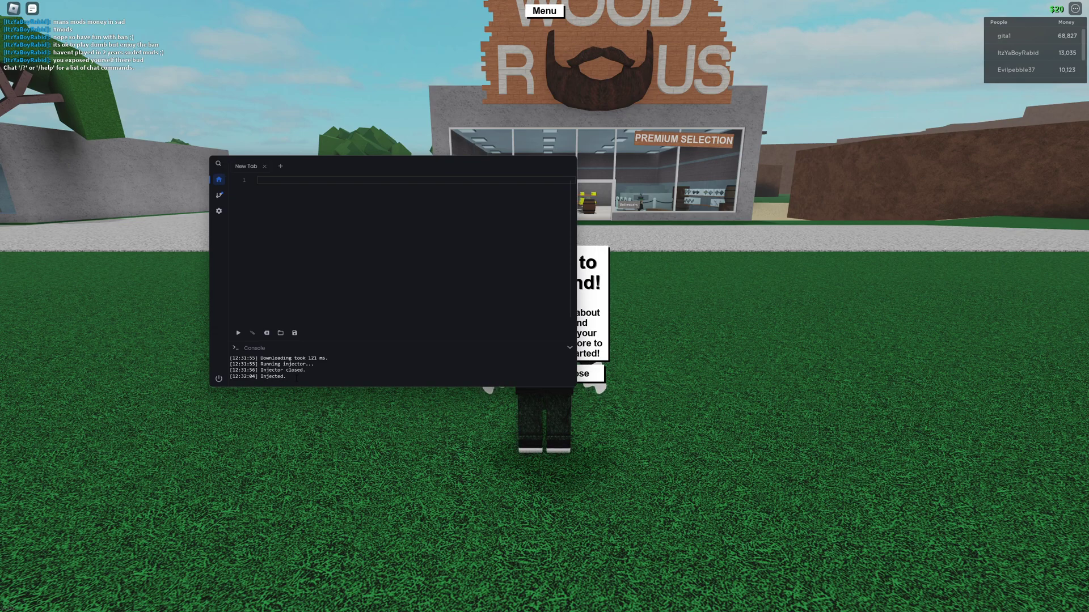
pyautogui.click(576, 372)
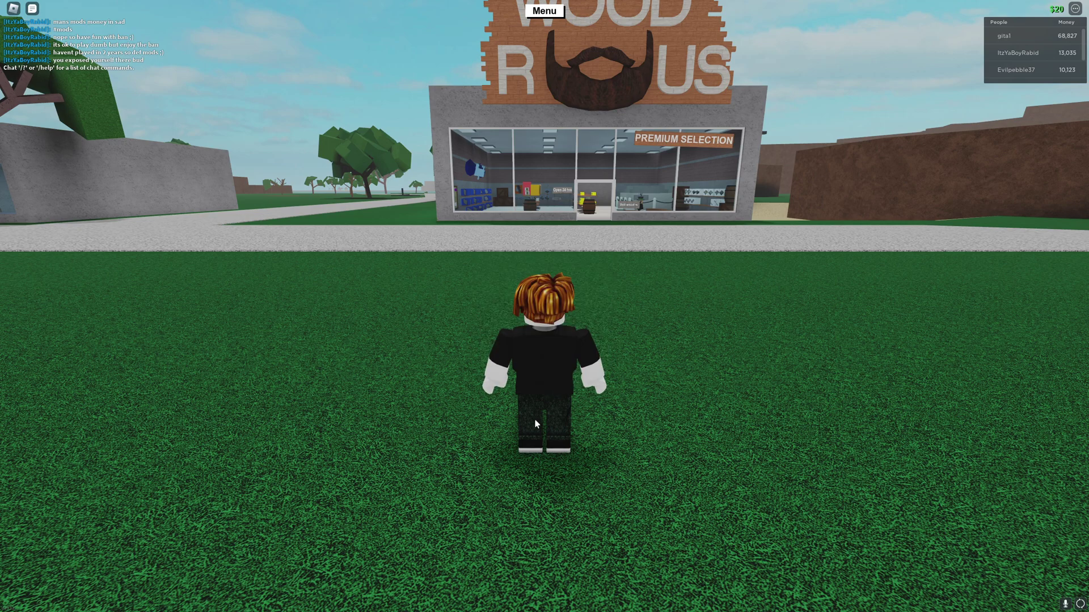
# - Bring OxygenU back over the game to review the earlier injection messages in its console, and return to the game
pyautogui.press('super')
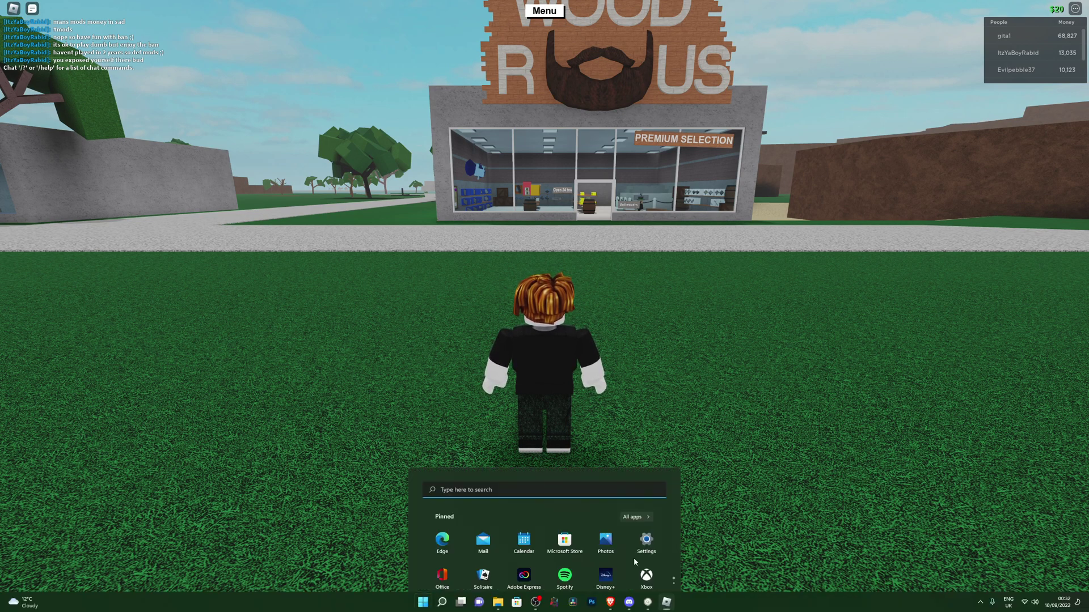
pyautogui.click(648, 601)
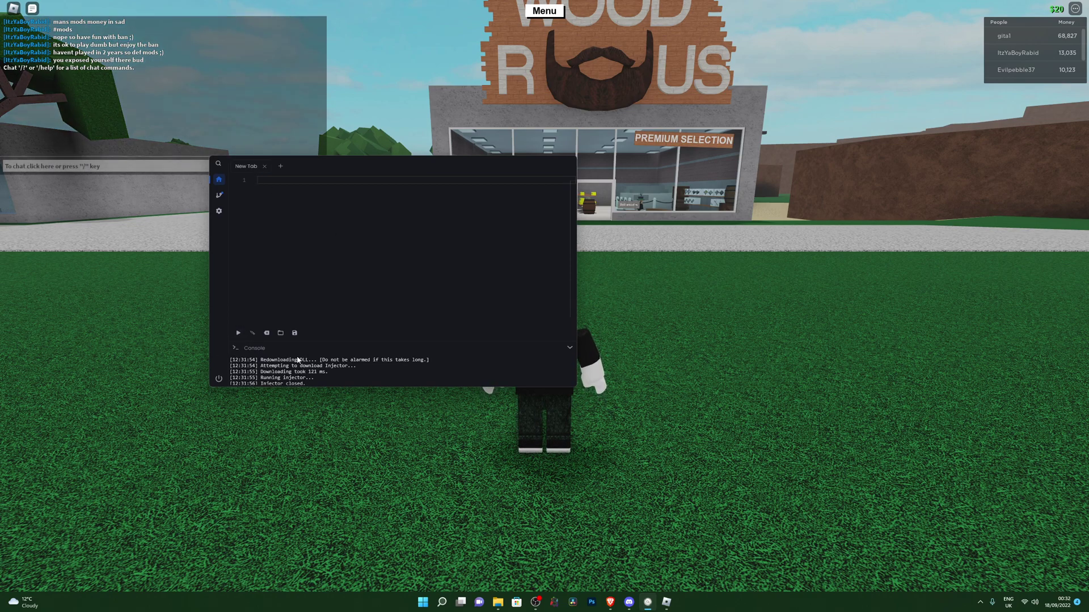
pyautogui.click(676, 373)
pyautogui.press('a')
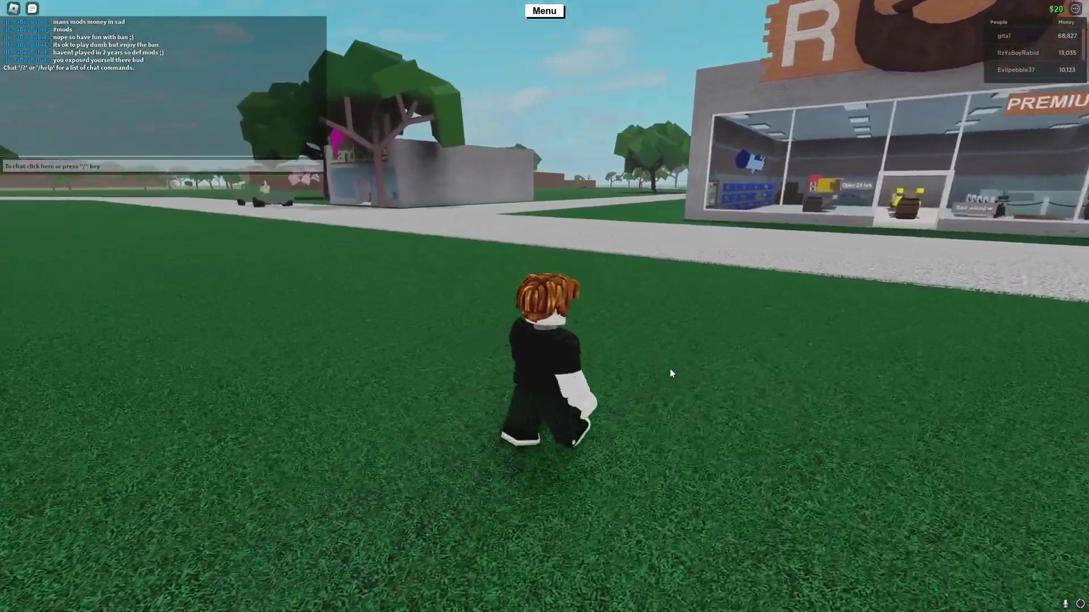
pyautogui.press('a')
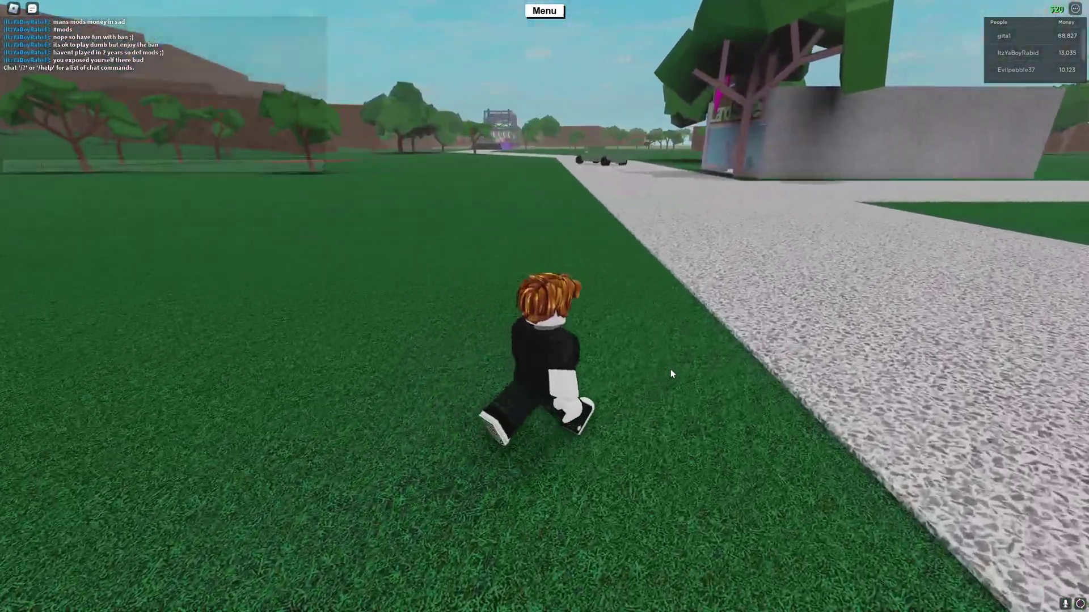
pyautogui.press('a')
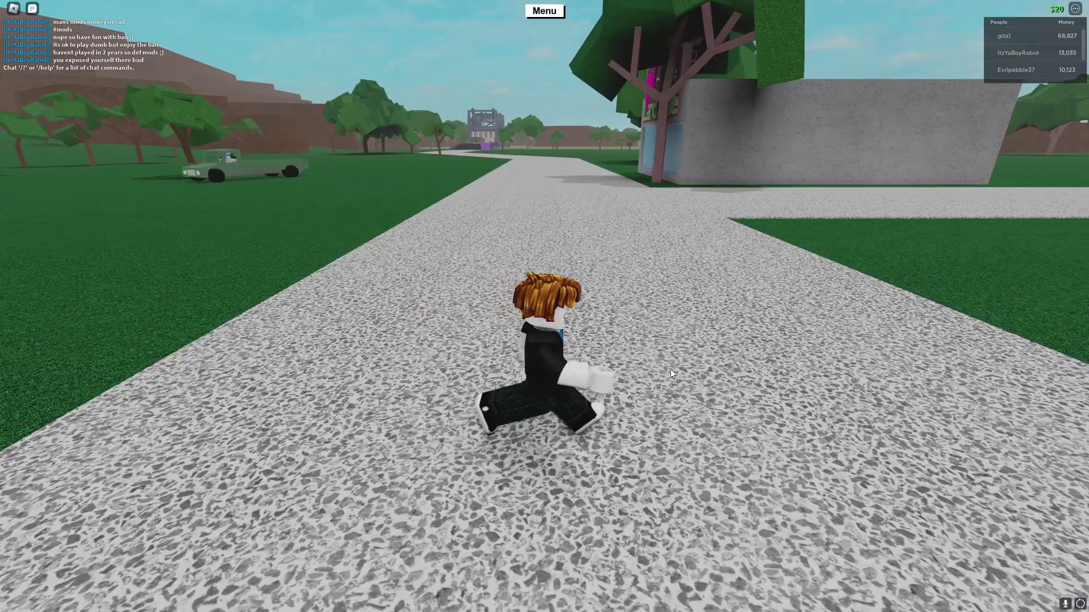
pyautogui.press('d')
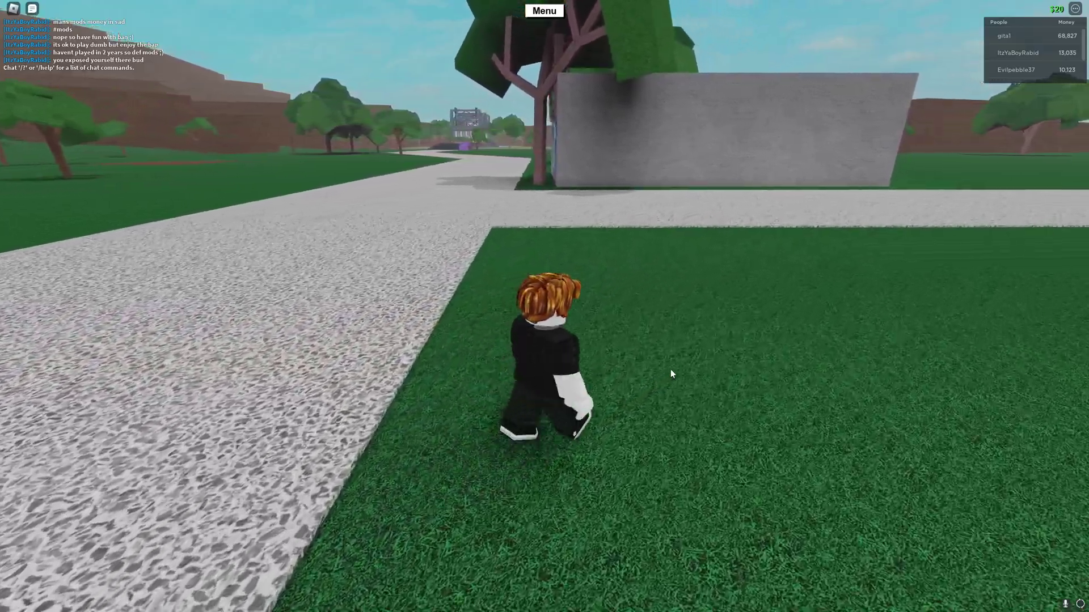
pyautogui.press('w')
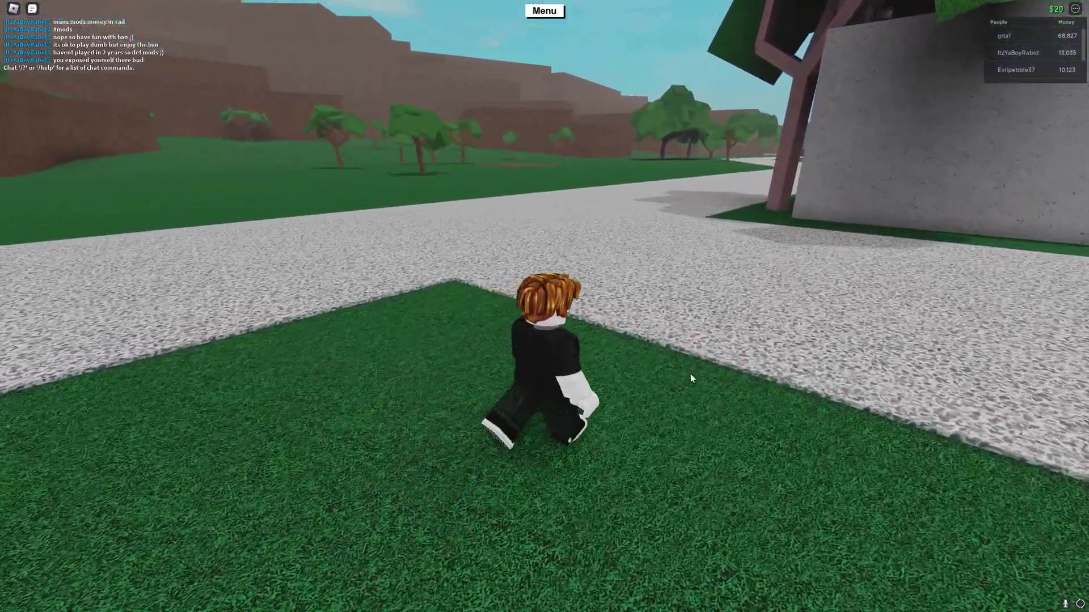
pyautogui.press('d')
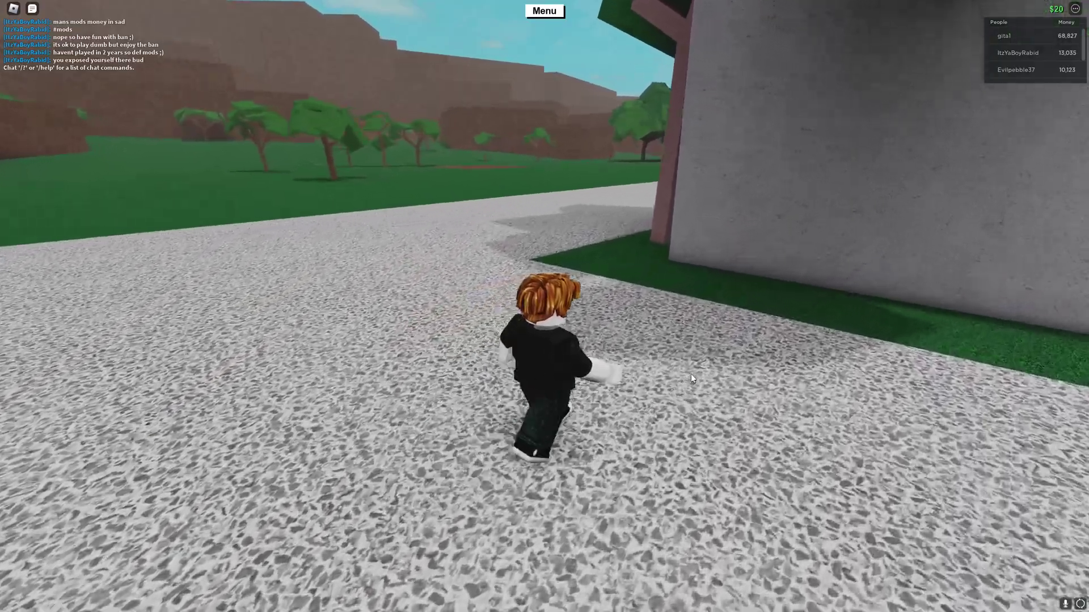
pyautogui.press('a')
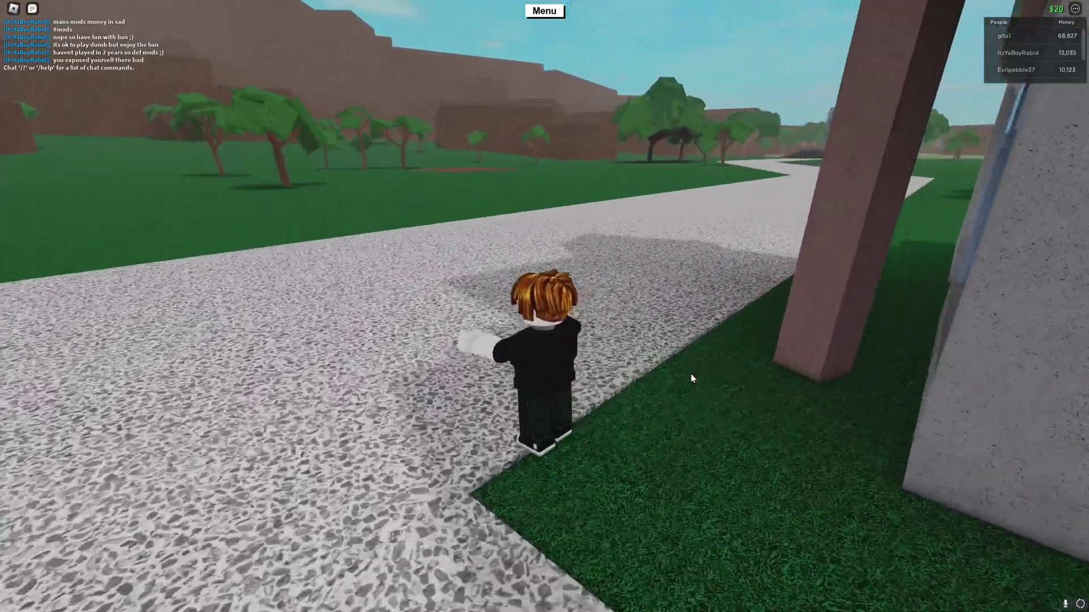
pyautogui.press('w')
pyautogui.press('a')
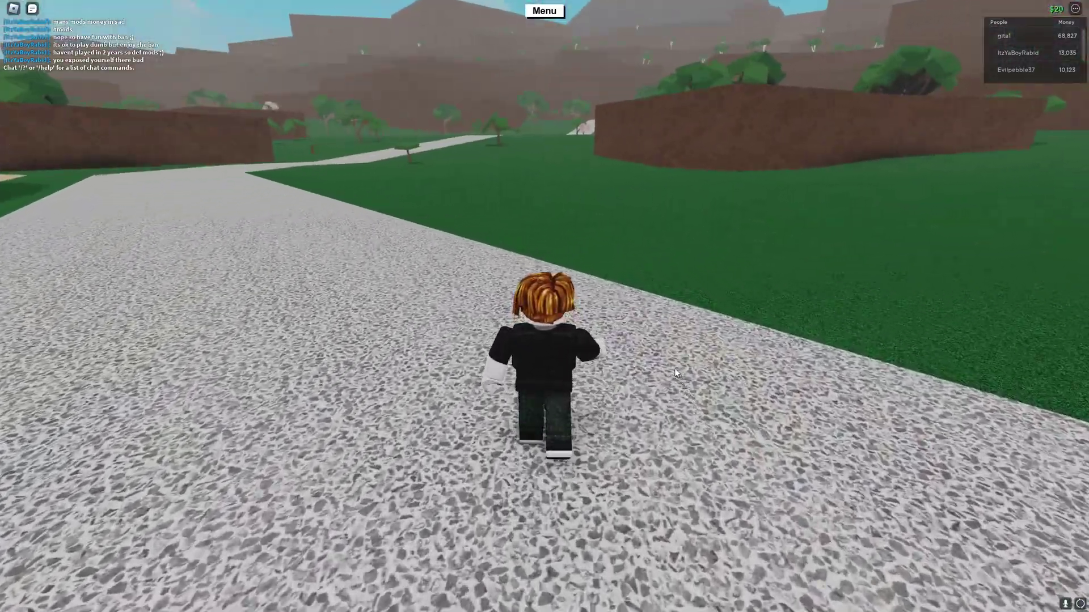
pyautogui.press('w')
pyautogui.press('a')
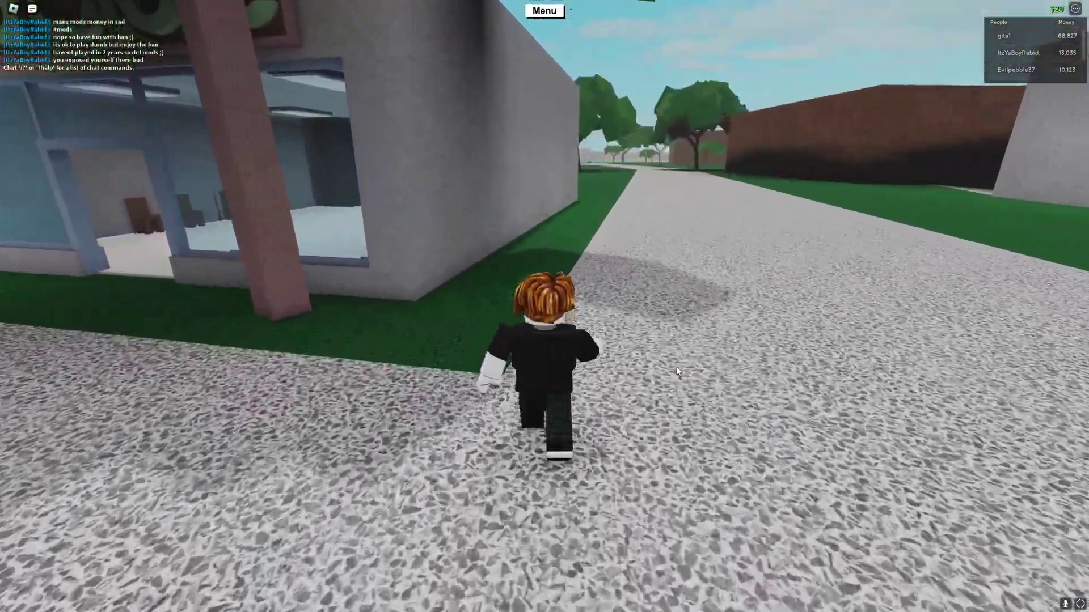
pyautogui.press('w')
pyautogui.press('a')
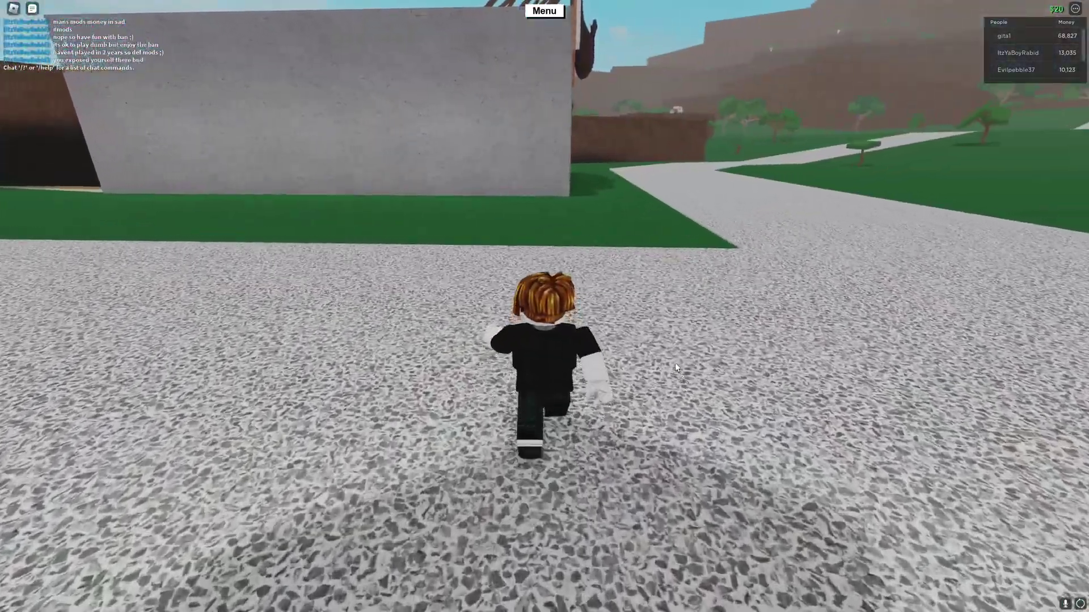
pyautogui.press('w')
pyautogui.press('a')
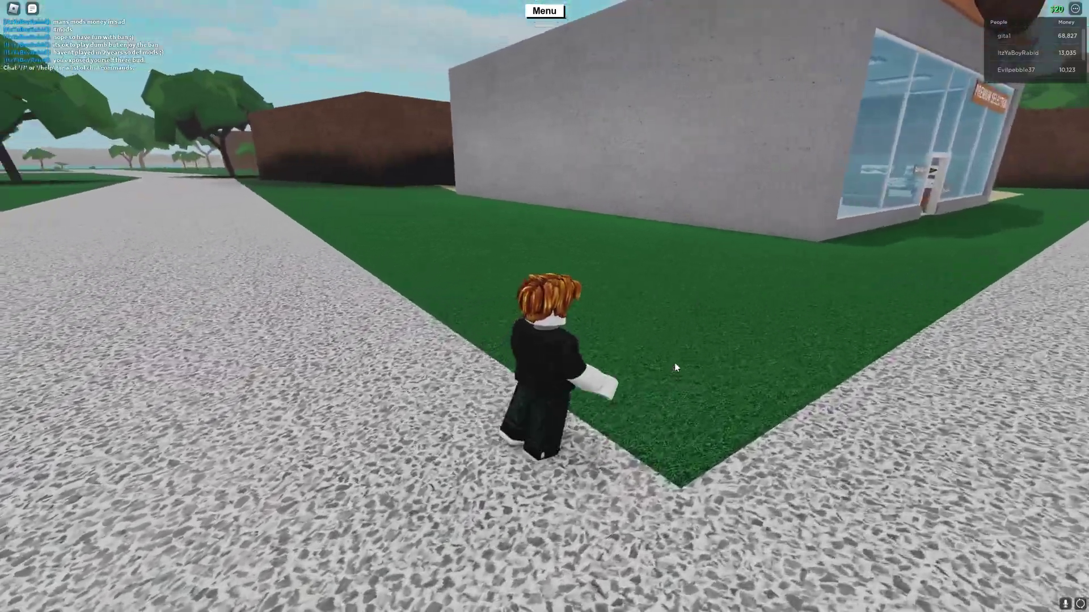
pyautogui.press('w')
pyautogui.press('a')
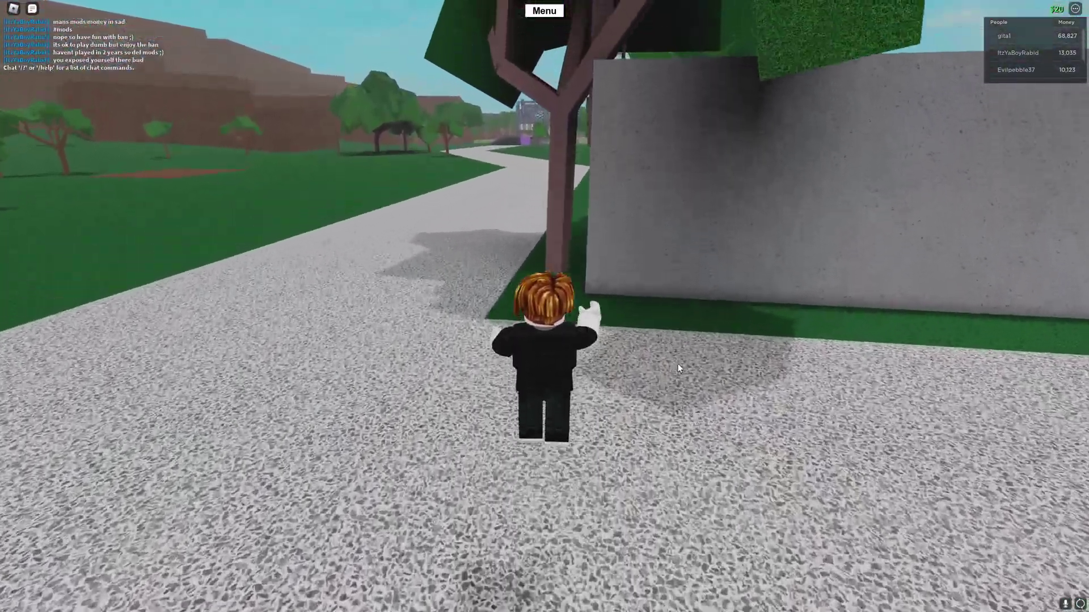
pyautogui.press('w')
pyautogui.press('space')
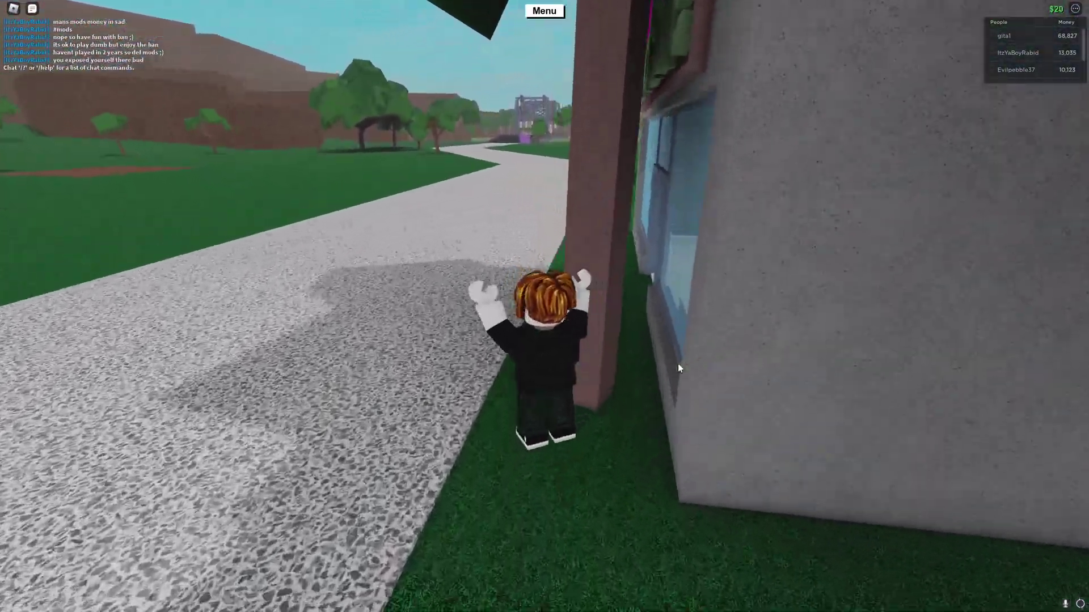
pyautogui.press('a')
pyautogui.press('w')
pyautogui.press('d')
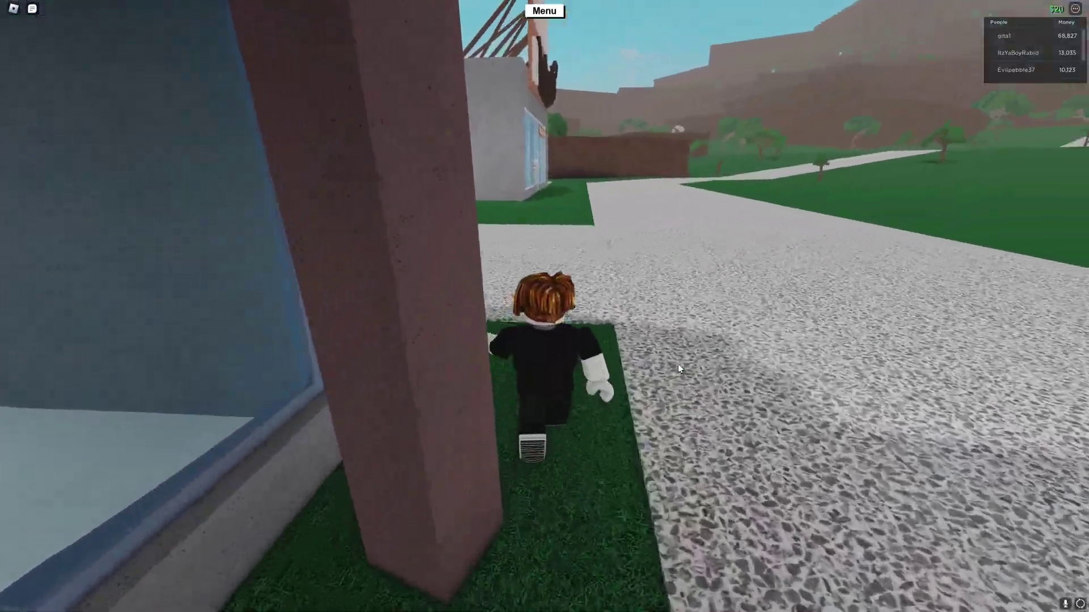
pyautogui.press('space')
pyautogui.press('a')
pyautogui.press('w')
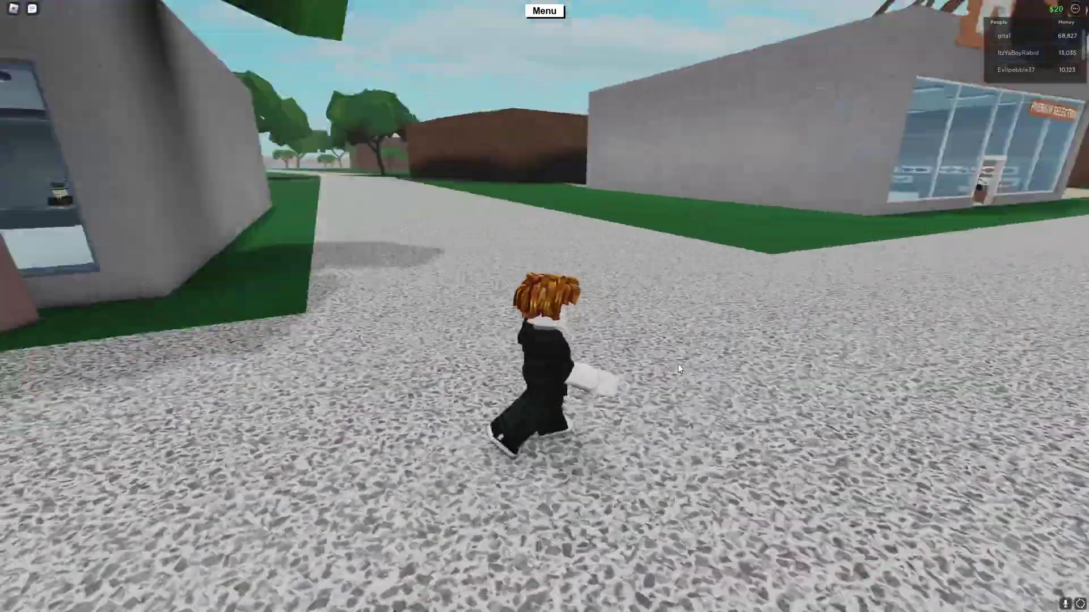
pyautogui.press('w')
pyautogui.press('a')
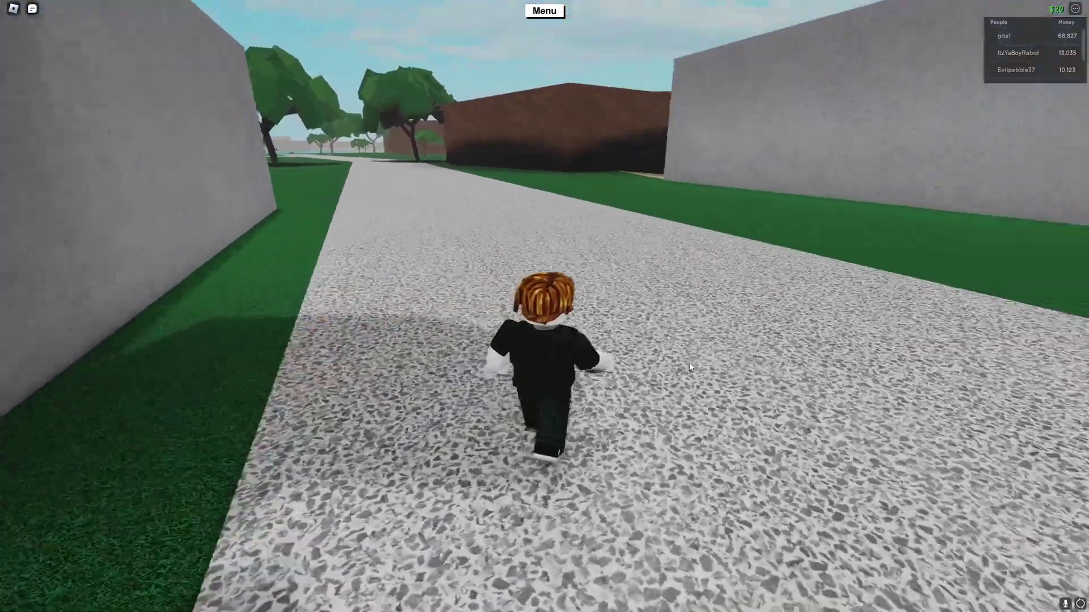
pyautogui.press('w')
pyautogui.press('d')
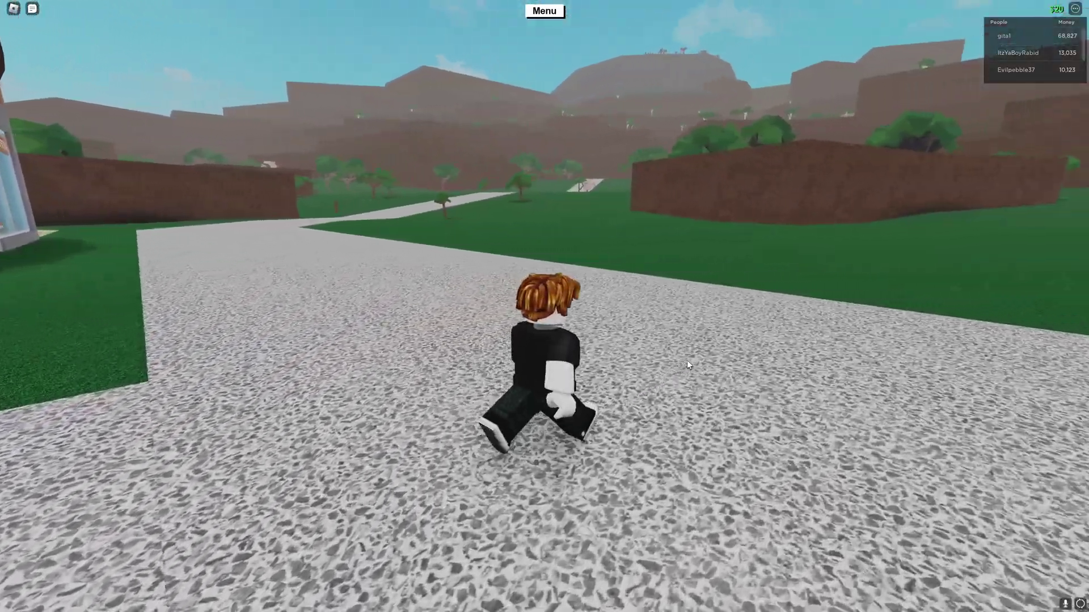
pyautogui.press('d')
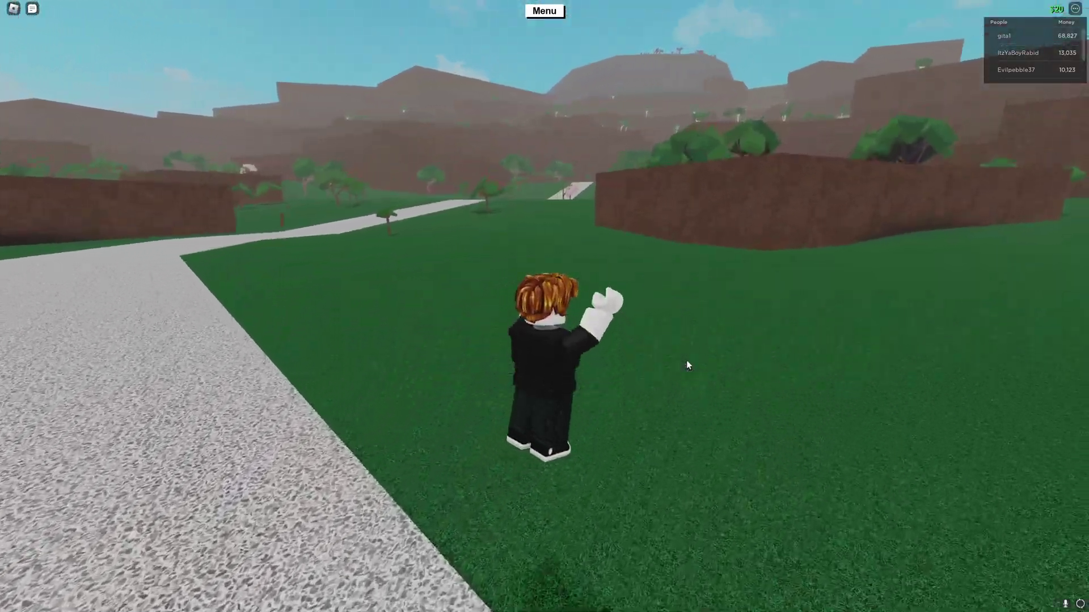
pyautogui.press('s')
pyautogui.press('w')
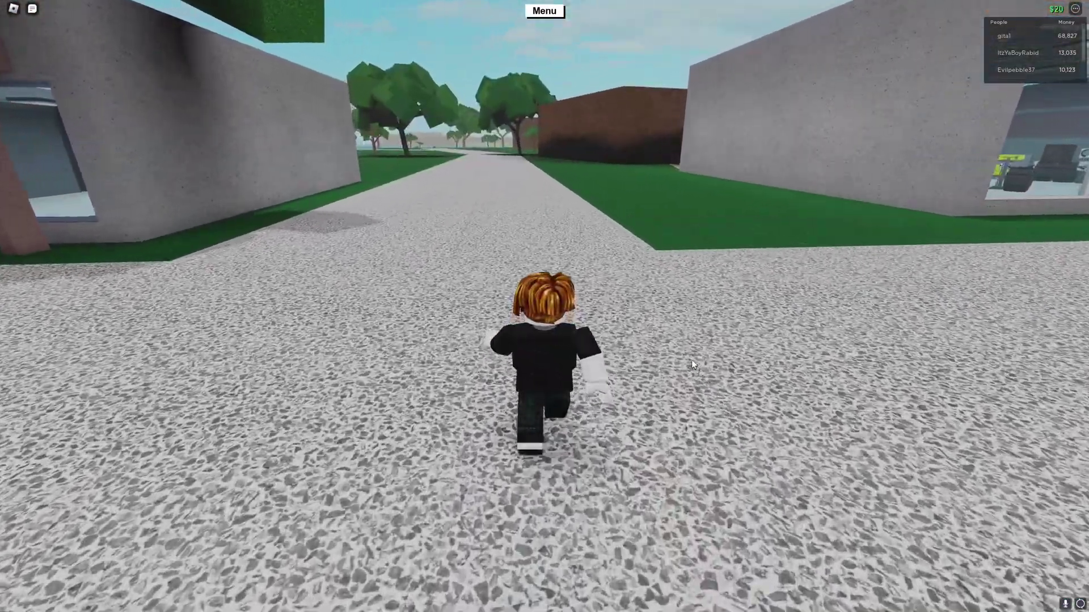
pyautogui.press('w')
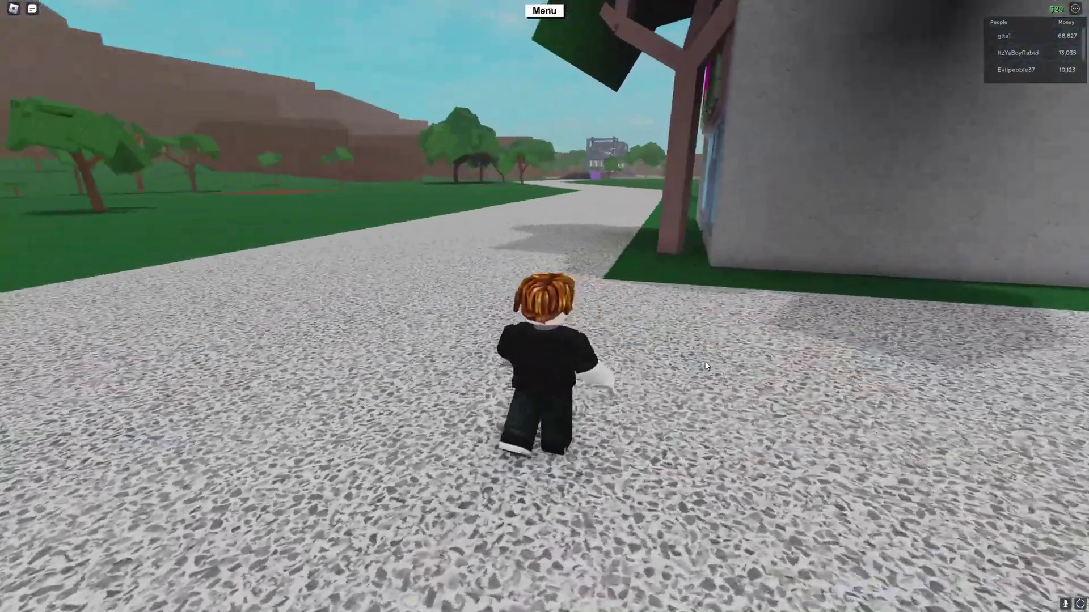
pyautogui.press('d')
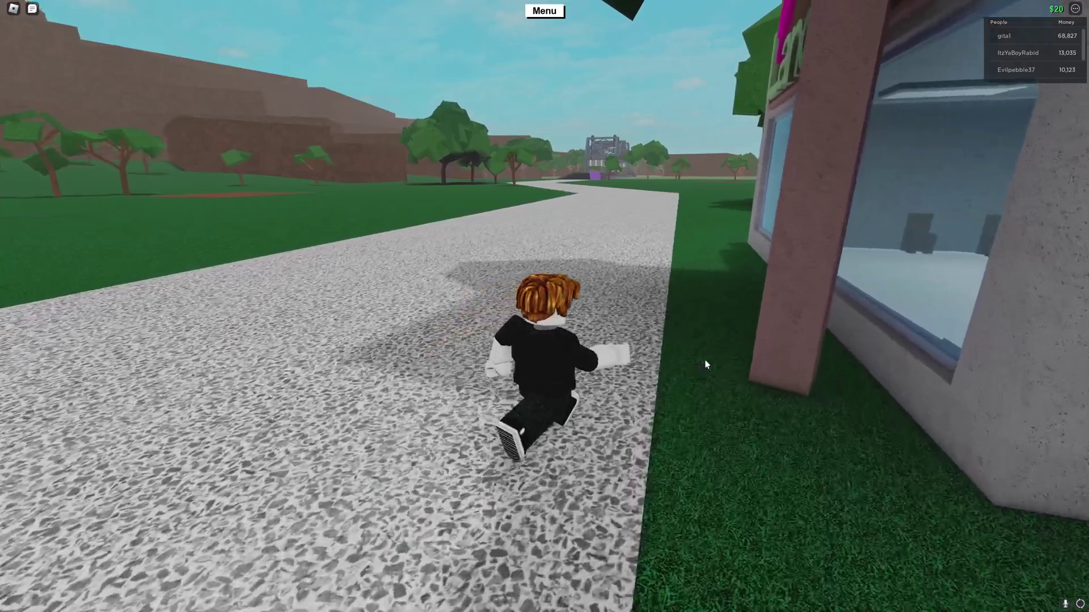
pyautogui.press('w')
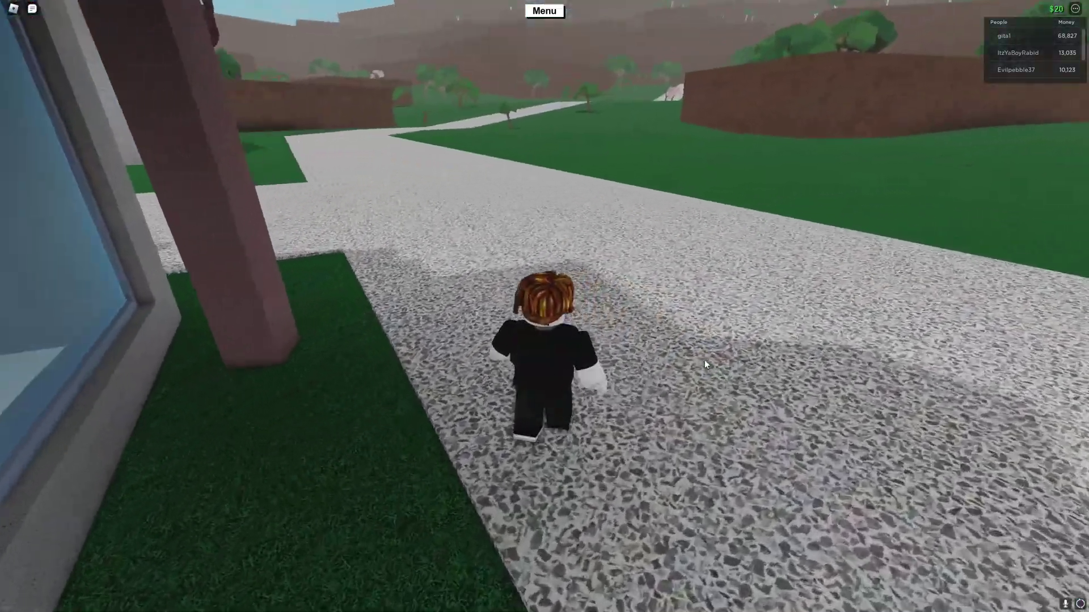
pyautogui.press('w')
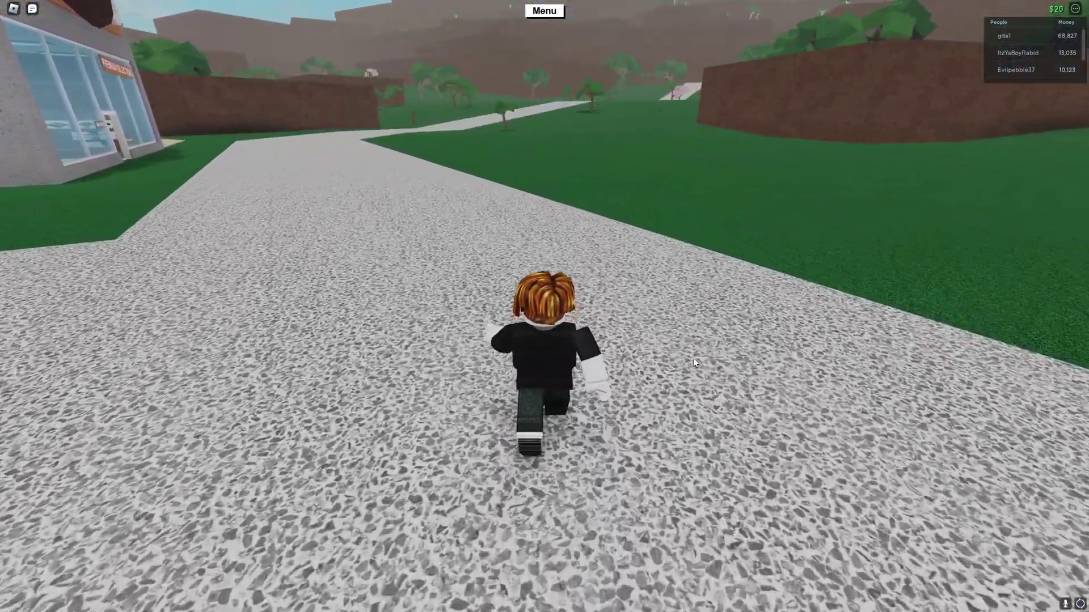
pyautogui.press('w')
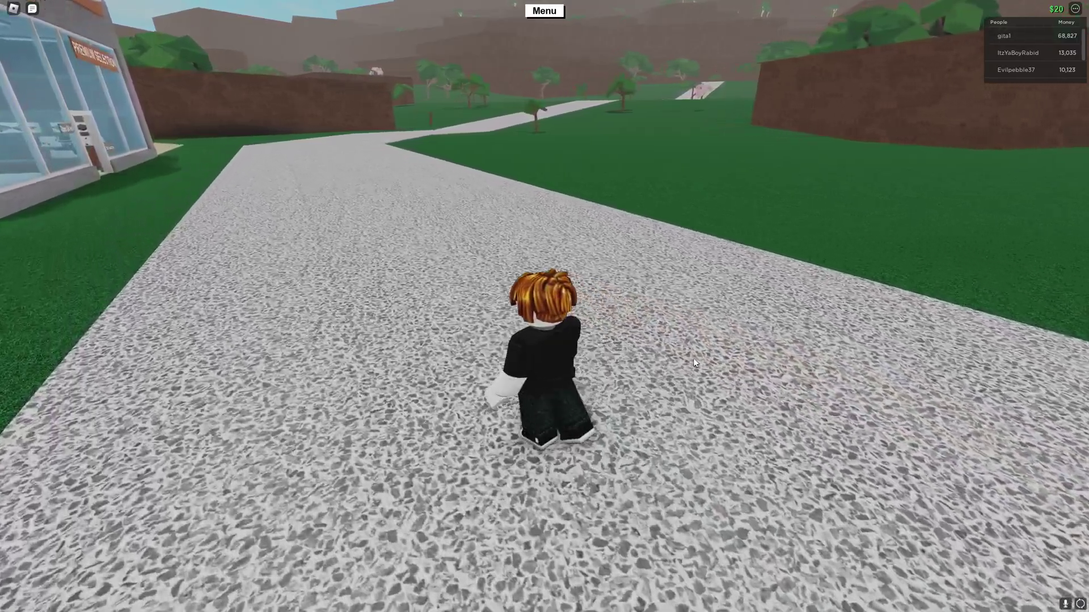
pyautogui.press('w')
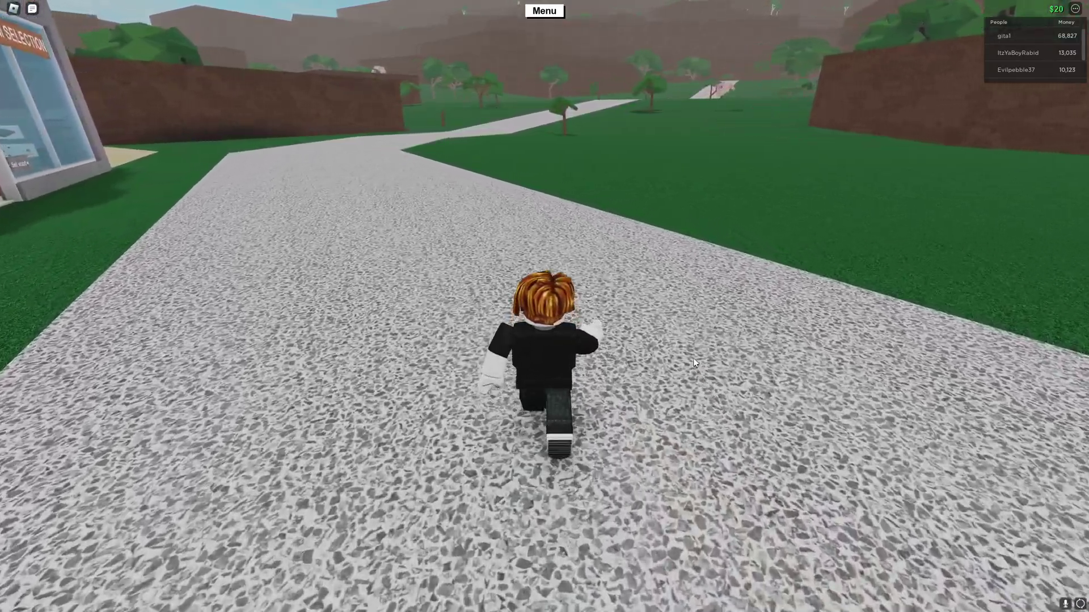
pyautogui.press('w')
pyautogui.press('a')
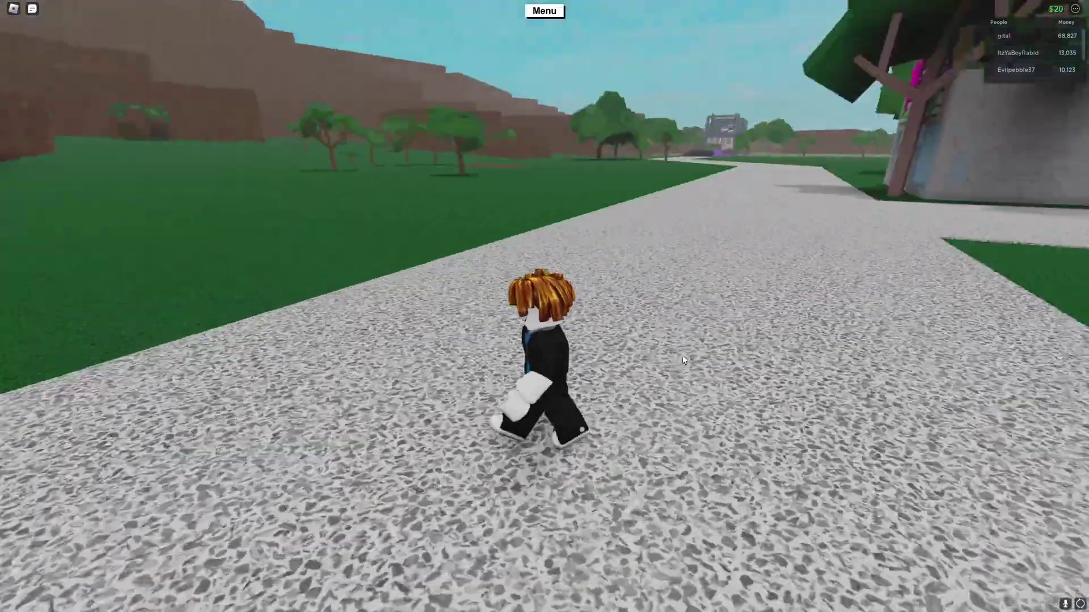
pyautogui.press('w')
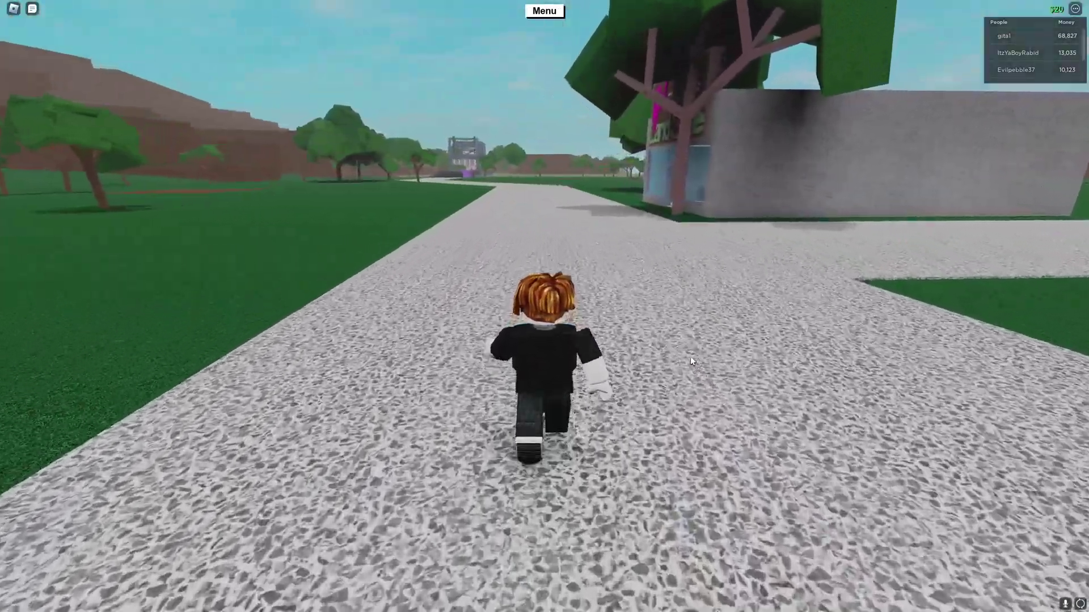
pyautogui.press('w')
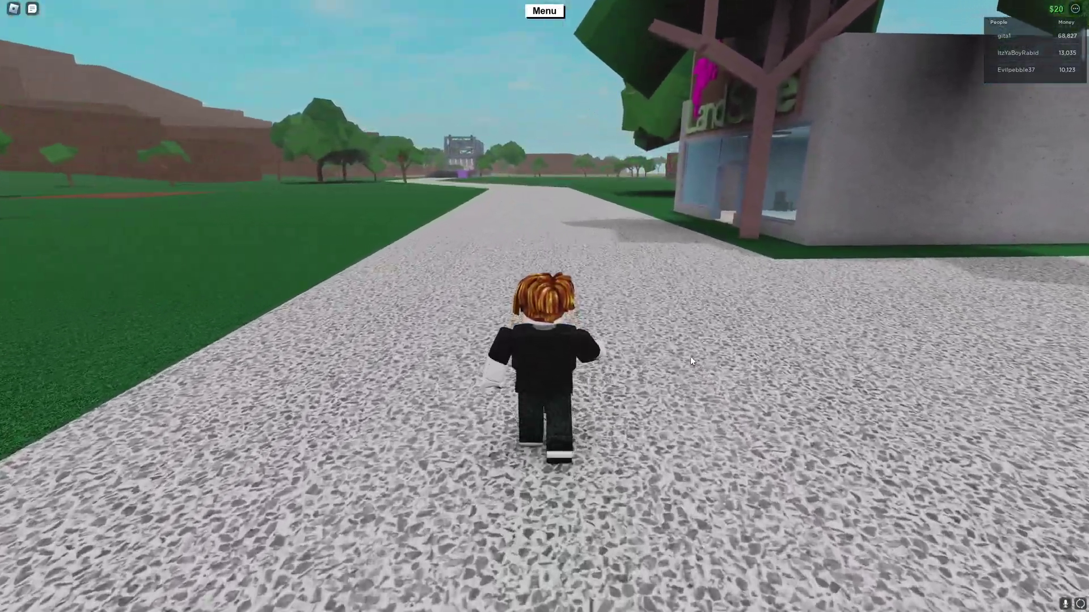
pyautogui.press('w')
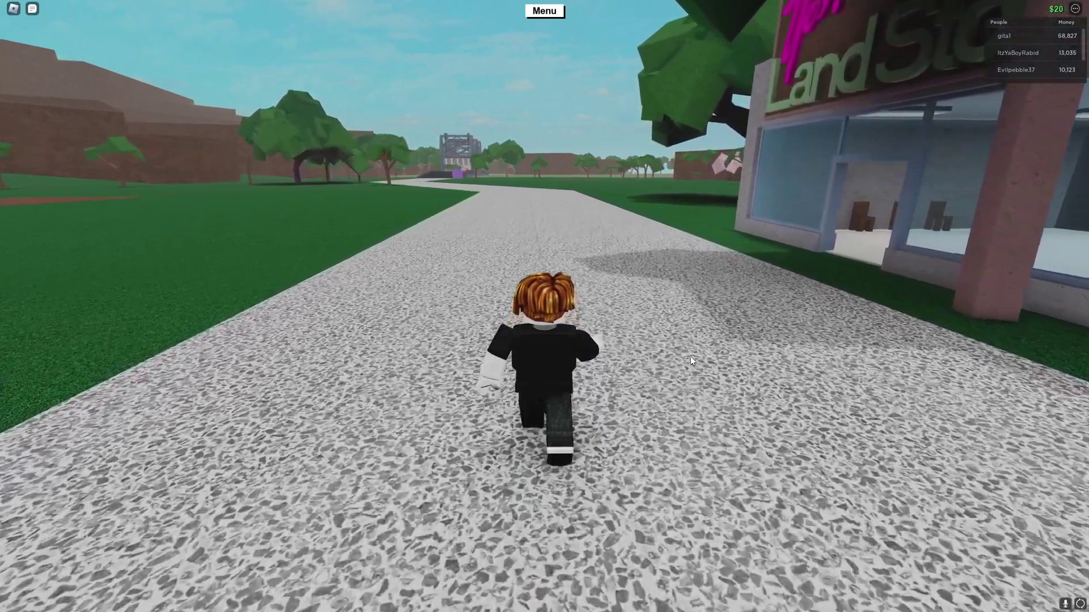
pyautogui.press('s')
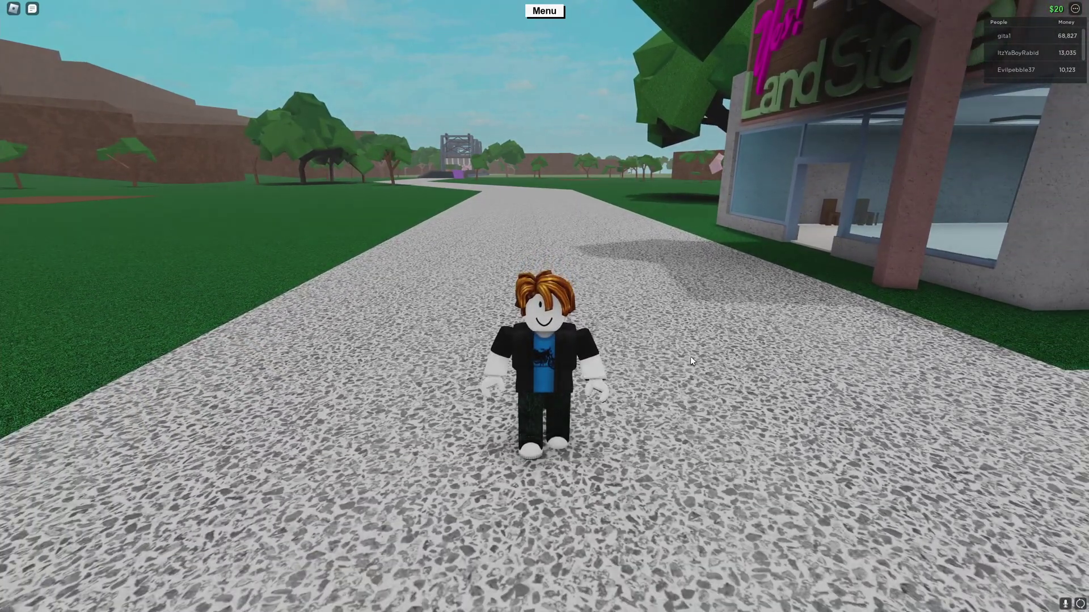